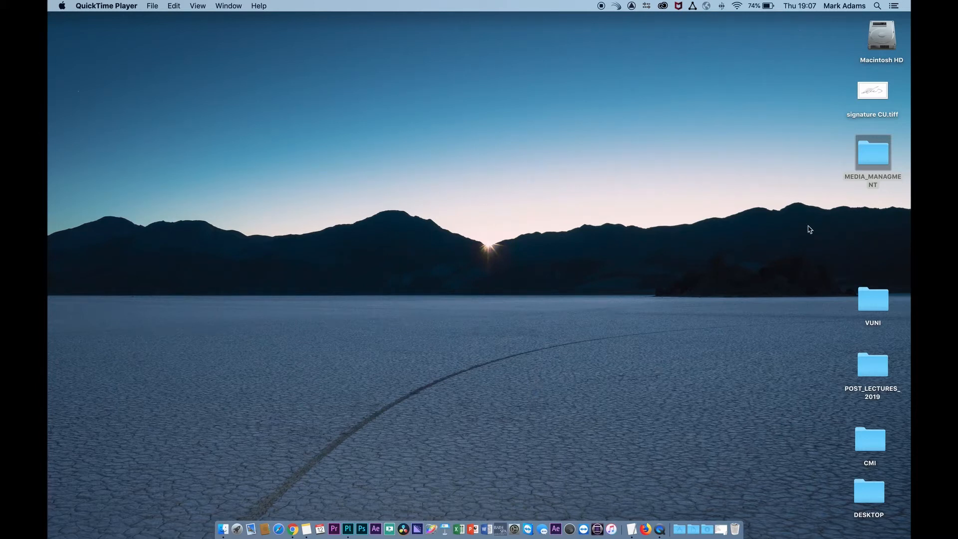
- Open the MEDIA_MANAGMENT folder from the desktop, reposition its window and make it slightly larger
{"action": "double_click", "coordinate": [873, 156]}
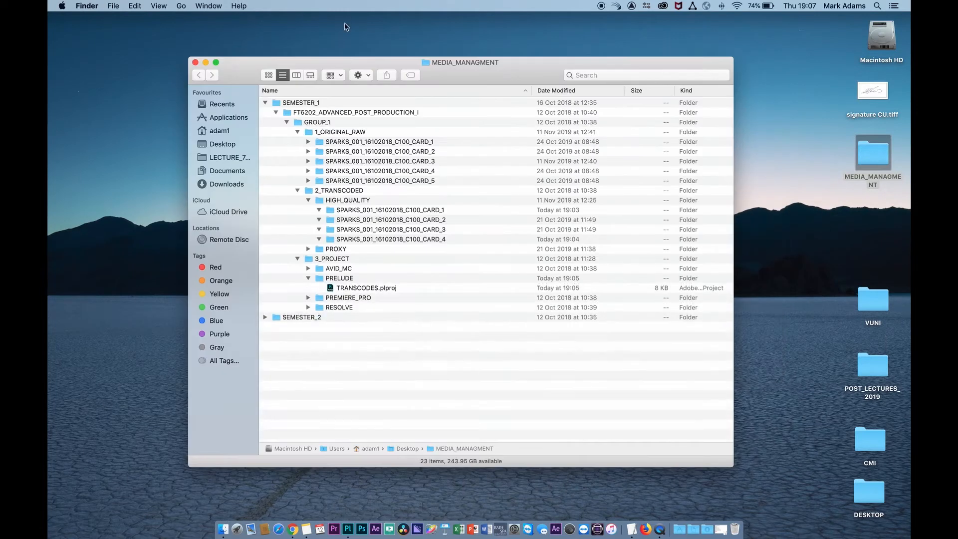
{"action": "left_click_drag", "start_coordinate": [496, 69], "coordinate": [462, 57]}
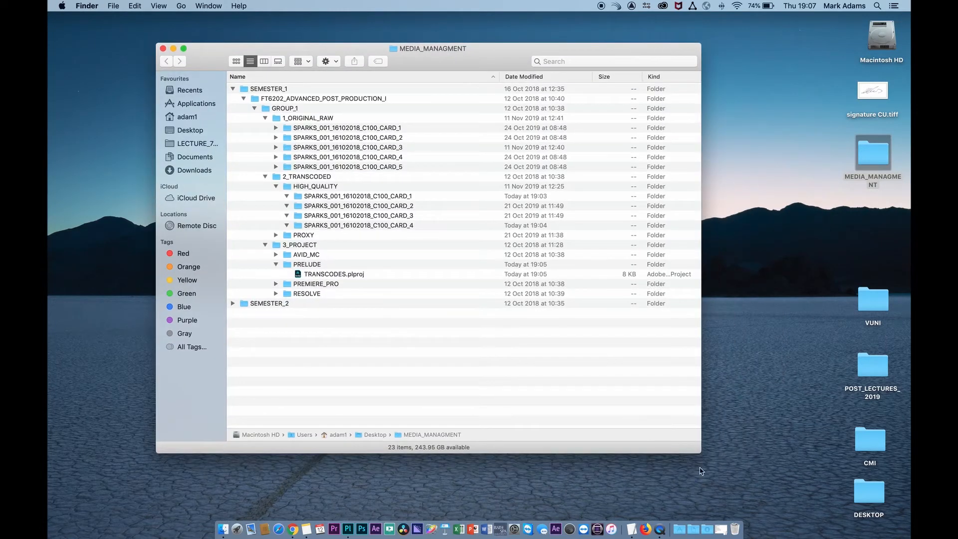
{"action": "left_click_drag", "start_coordinate": [699, 452], "coordinate": [746, 462]}
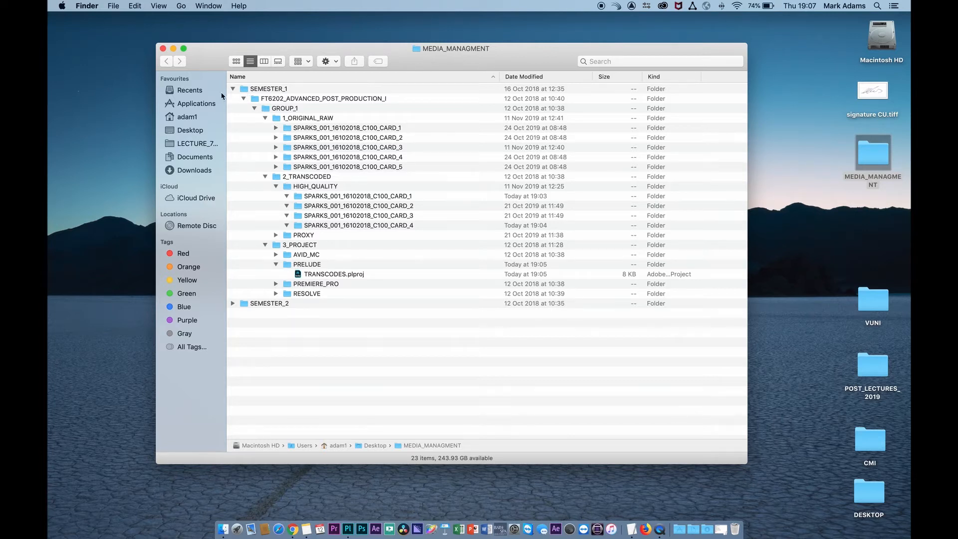
- Collapse the 1_ORIGINAL_RAW, 2_TRANSCODED and 3_PROJECT folders inside GROUP_1 to show only the top-level structure
{"action": "left_click", "coordinate": [254, 108]}
{"action": "left_click", "coordinate": [254, 108]}
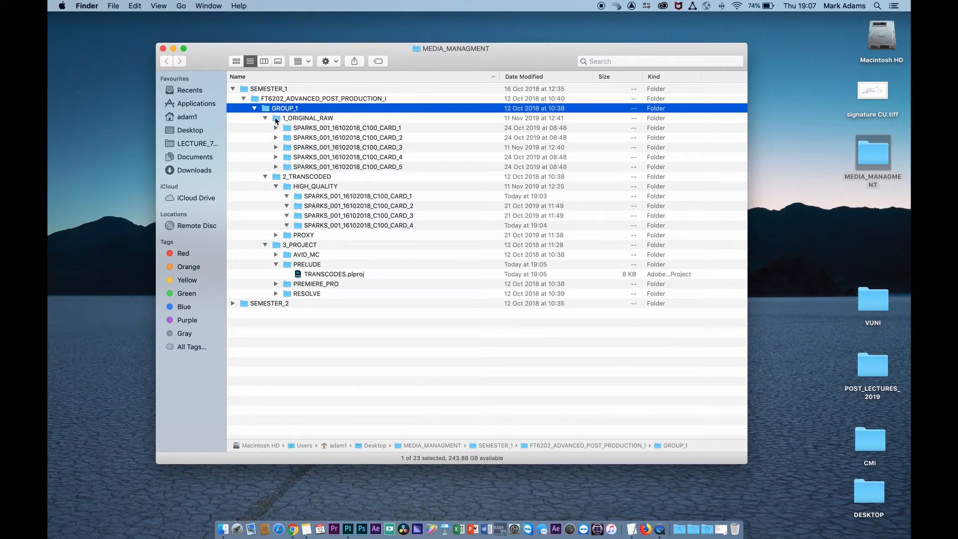
{"action": "left_click", "coordinate": [265, 117]}
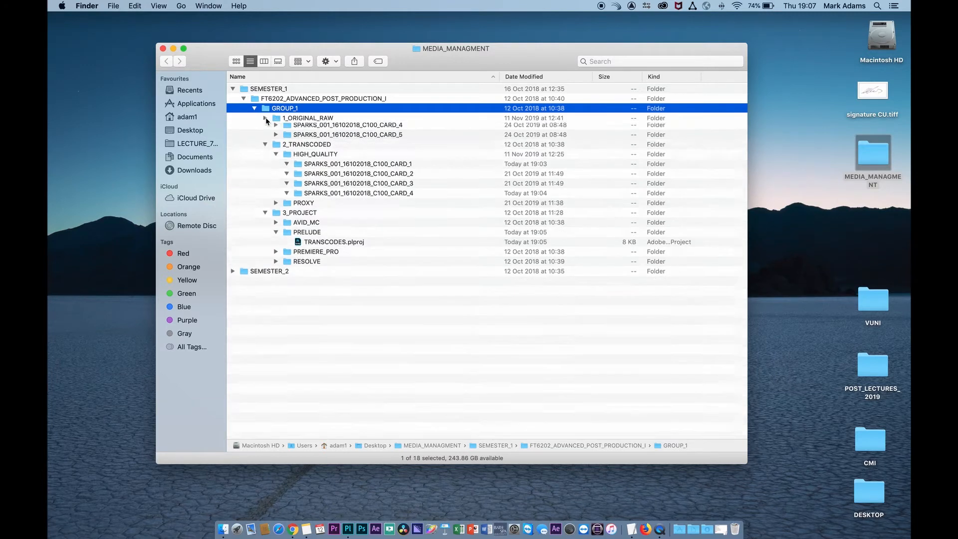
{"action": "left_click", "coordinate": [265, 128]}
{"action": "left_click", "coordinate": [266, 138]}
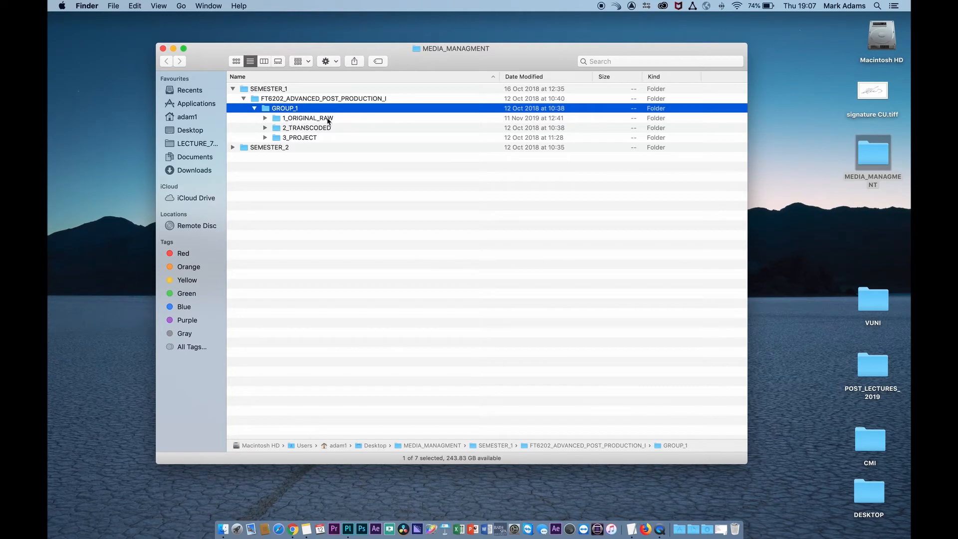
- Examine the contents of the CARD_1 and CARD_2 folders in 1_ORIGINAL_RAW, and collapse the folder again
{"action": "left_click", "coordinate": [265, 118]}
{"action": "left_click", "coordinate": [276, 128]}
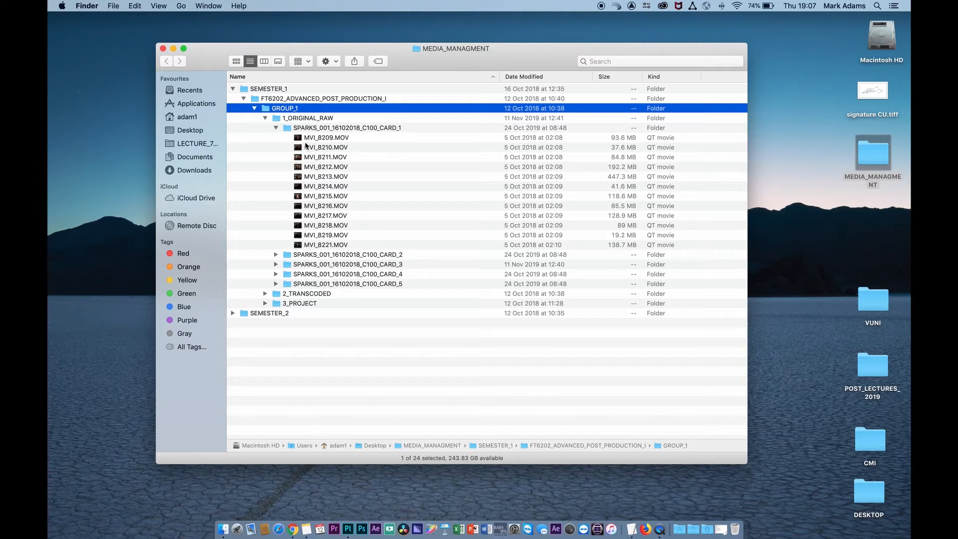
{"action": "left_click", "coordinate": [277, 129]}
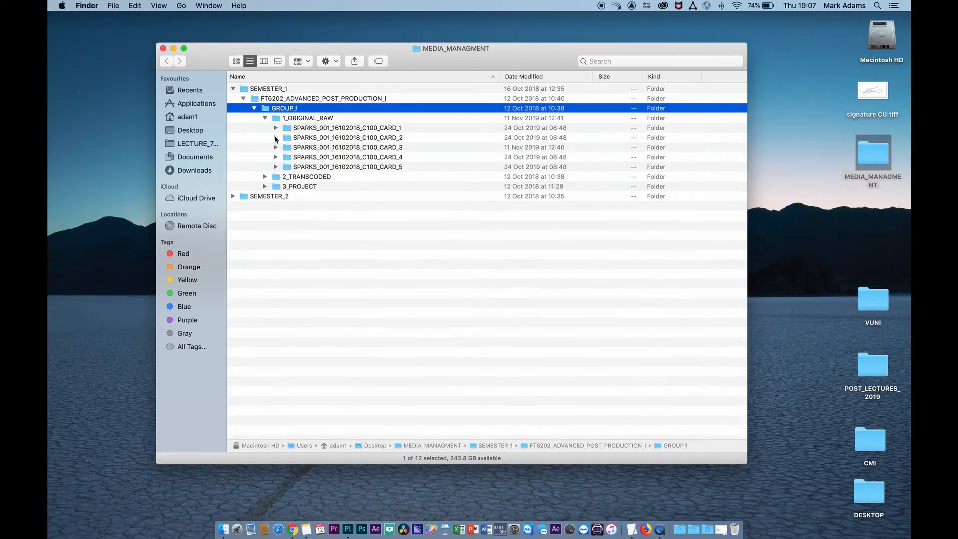
{"action": "left_click", "coordinate": [276, 138]}
{"action": "left_click", "coordinate": [276, 138]}
{"action": "left_click", "coordinate": [265, 117]}
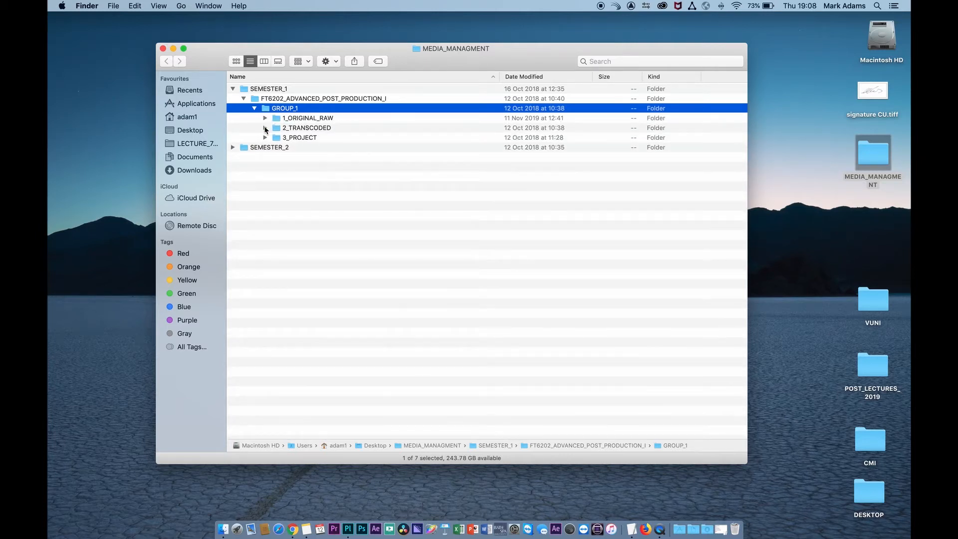
- Expand 2_TRANSCODED and 1_ORIGINAL_RAW, and copy the name of the raw folder SPARKS_001_16102018_C100_CARD_5
{"action": "left_click", "coordinate": [265, 128]}
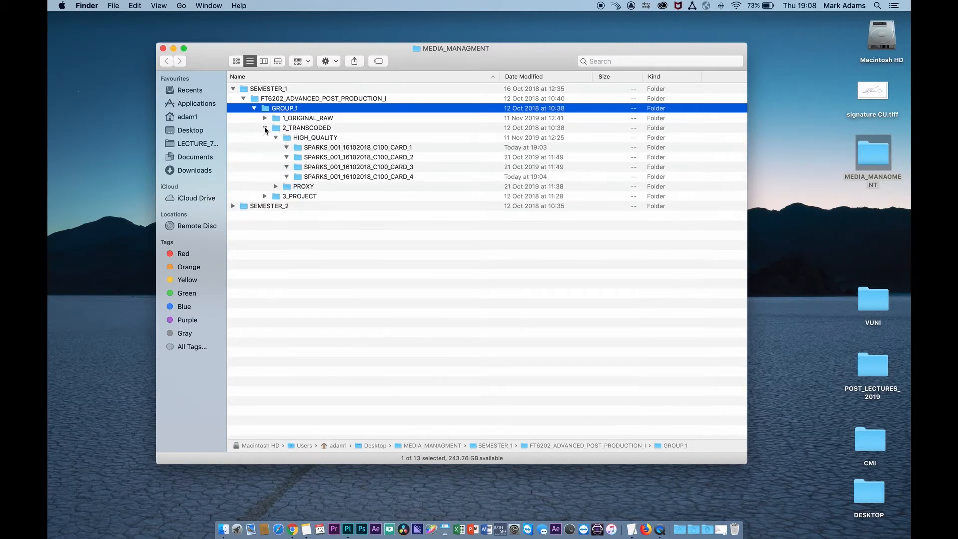
{"action": "left_click", "coordinate": [267, 118]}
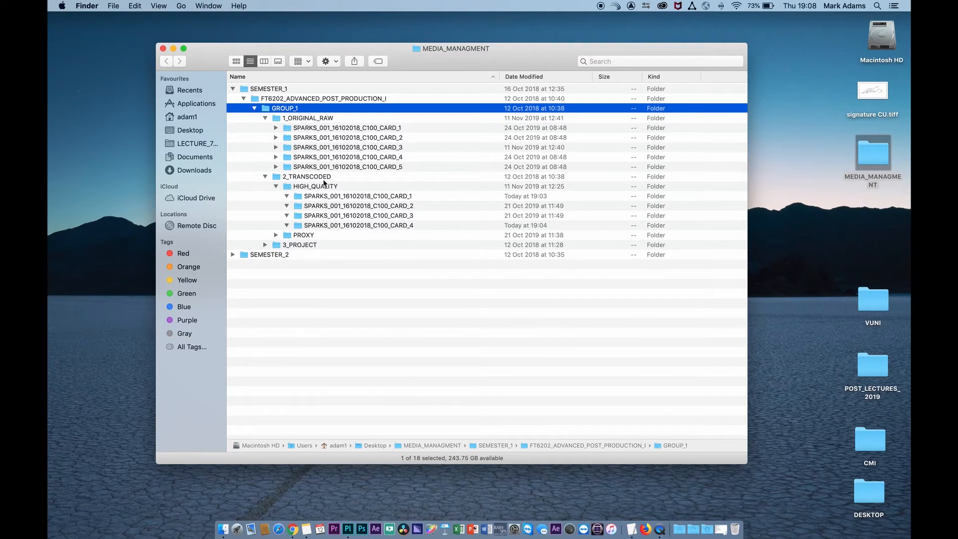
{"action": "left_click", "coordinate": [337, 168]}
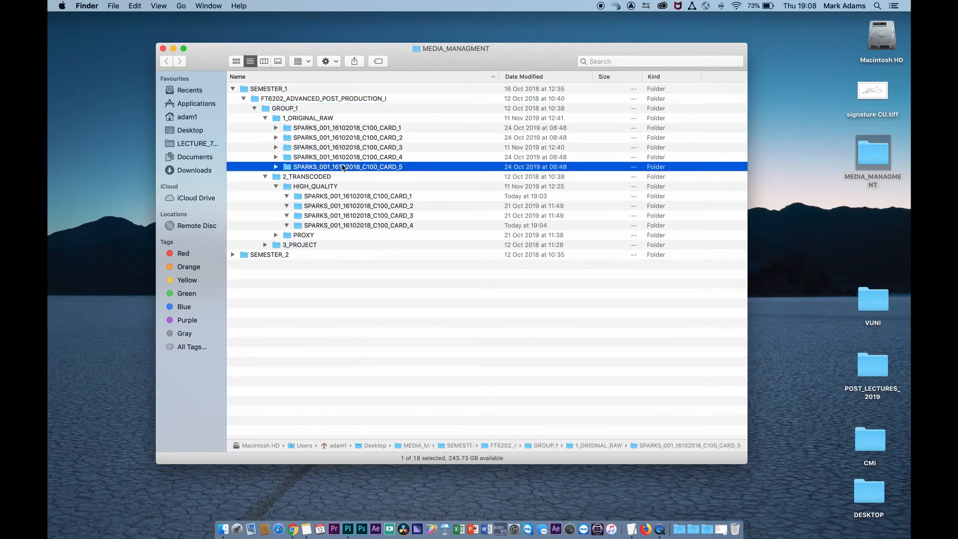
{"action": "left_click", "coordinate": [342, 167]}
{"action": "key", "text": "super+c"}
{"action": "left_click", "coordinate": [336, 248]}
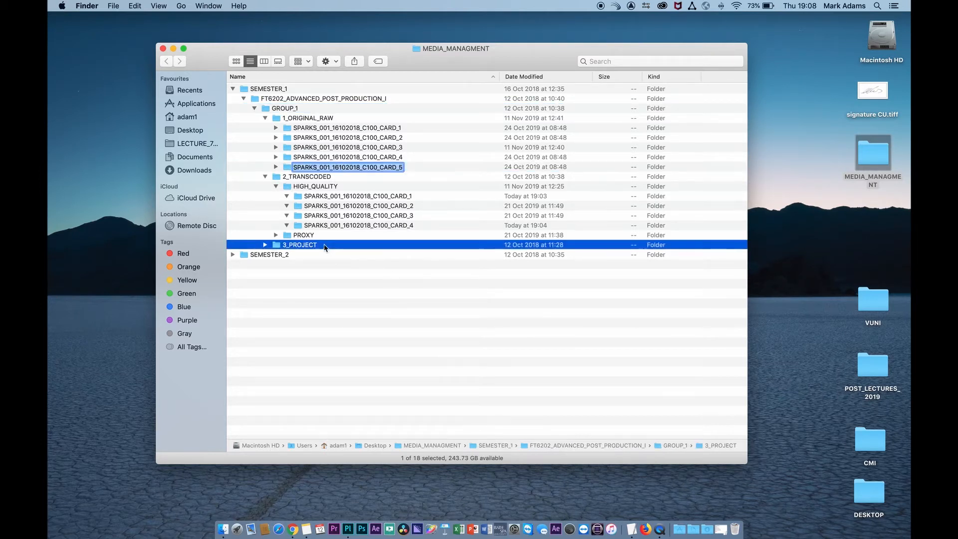
- Create a folder named SPARKS_001_16102018_C100_CARD_5 inside HIGH_QUALITY and return to the MEDIA_MANAGMENT folder
{"action": "double_click", "coordinate": [290, 187]}
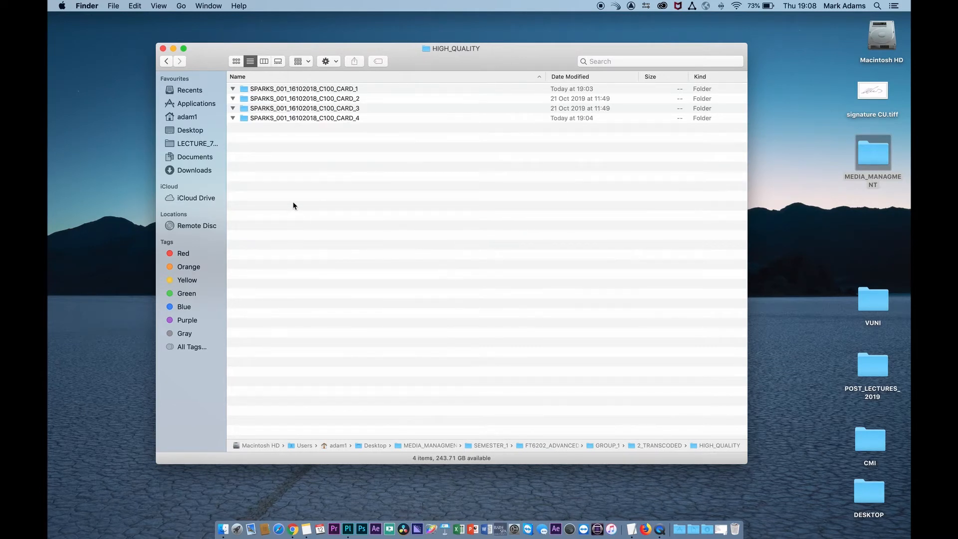
{"action": "right_click", "coordinate": [293, 205]}
{"action": "left_click", "coordinate": [310, 205]}
{"action": "key", "text": "super+v"}
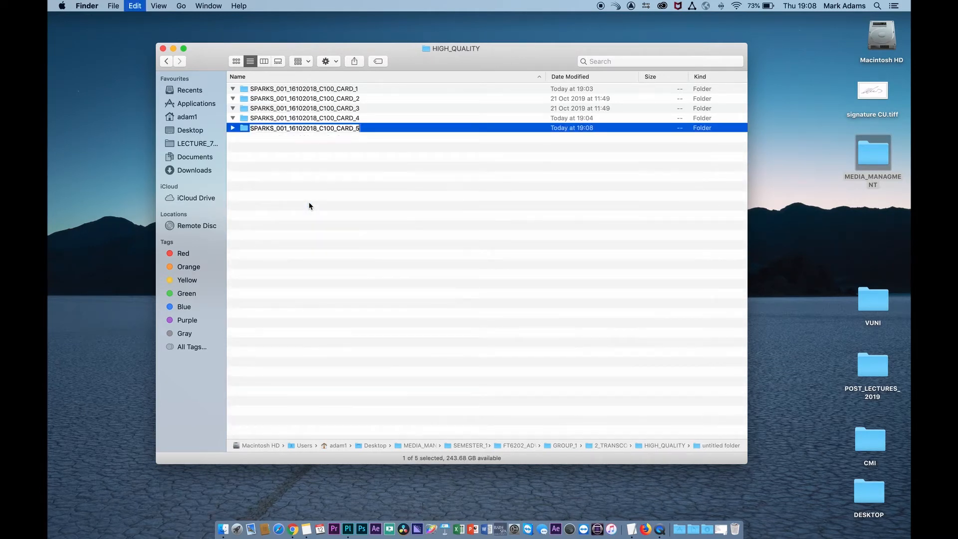
{"action": "key", "text": "Return"}
{"action": "left_click", "coordinate": [169, 60]}
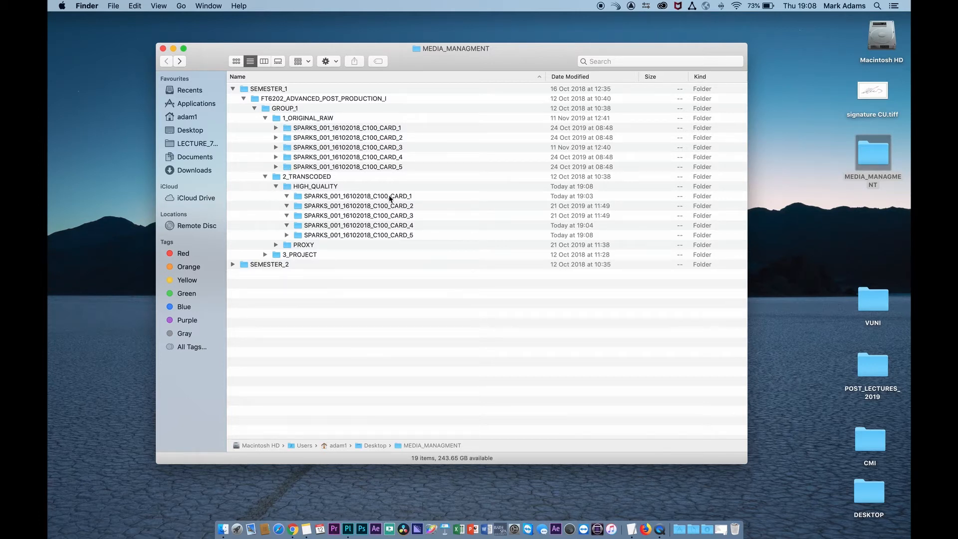
- Examine the PRELUDE folder inside 3_PROJECT and the raw clips in the SPARKS_001_16102018_C100_CARD_1 folder
{"action": "left_click", "coordinate": [277, 245]}
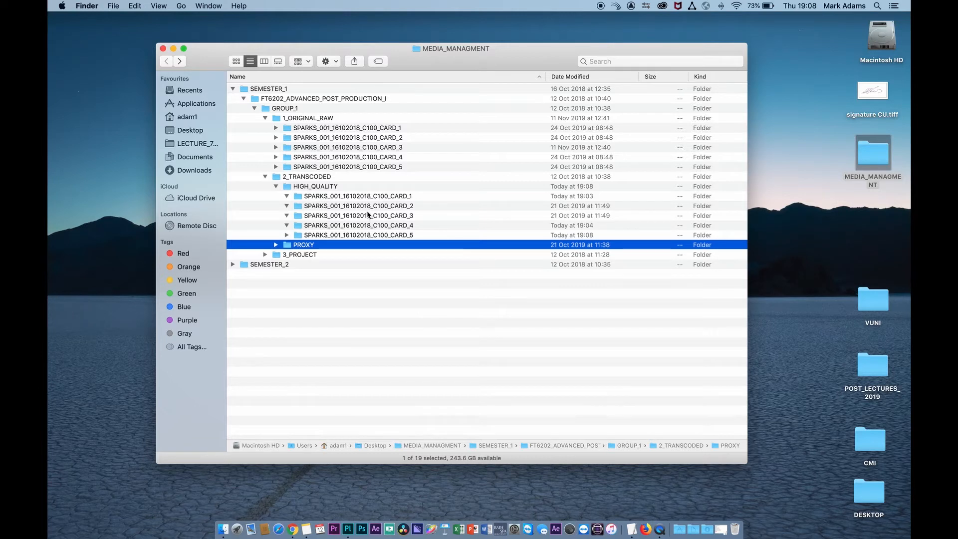
{"action": "left_click", "coordinate": [265, 176]}
{"action": "left_click", "coordinate": [265, 119]}
{"action": "left_click", "coordinate": [265, 137]}
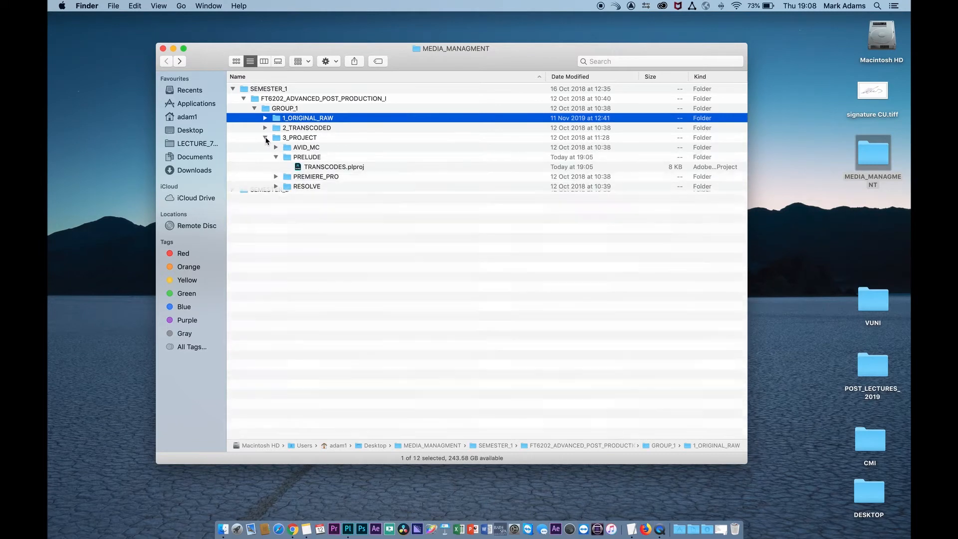
{"action": "left_click", "coordinate": [276, 157]}
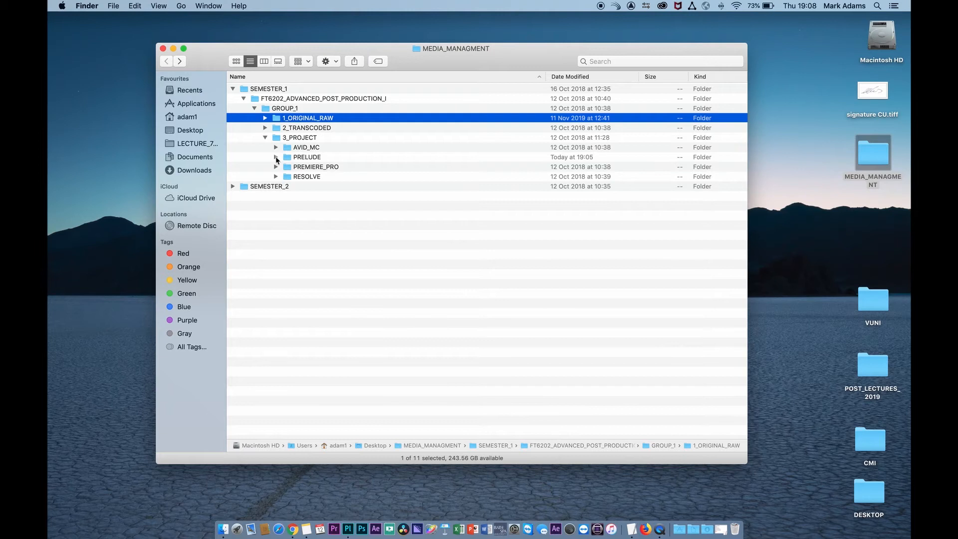
{"action": "left_click", "coordinate": [276, 157]}
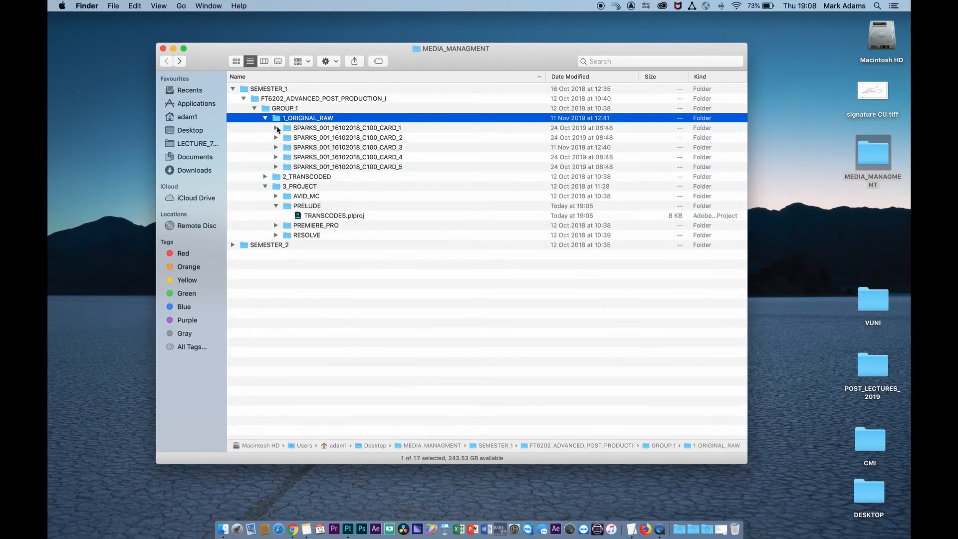
{"action": "left_click", "coordinate": [276, 128]}
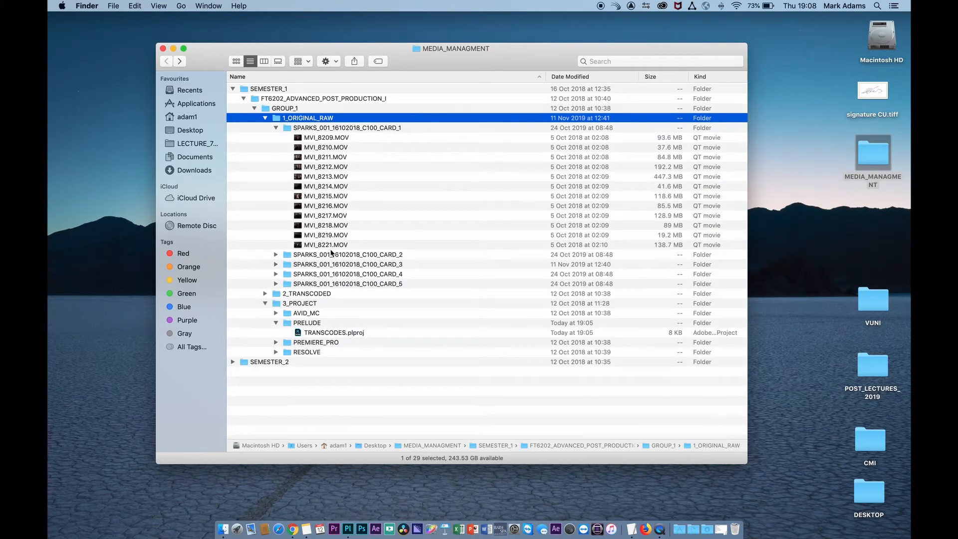
- Open the TRANSCODES.plproj project in Prelude CC, browse the raw card folders in Ingest, and cancel the ingest
{"action": "double_click", "coordinate": [297, 332]}
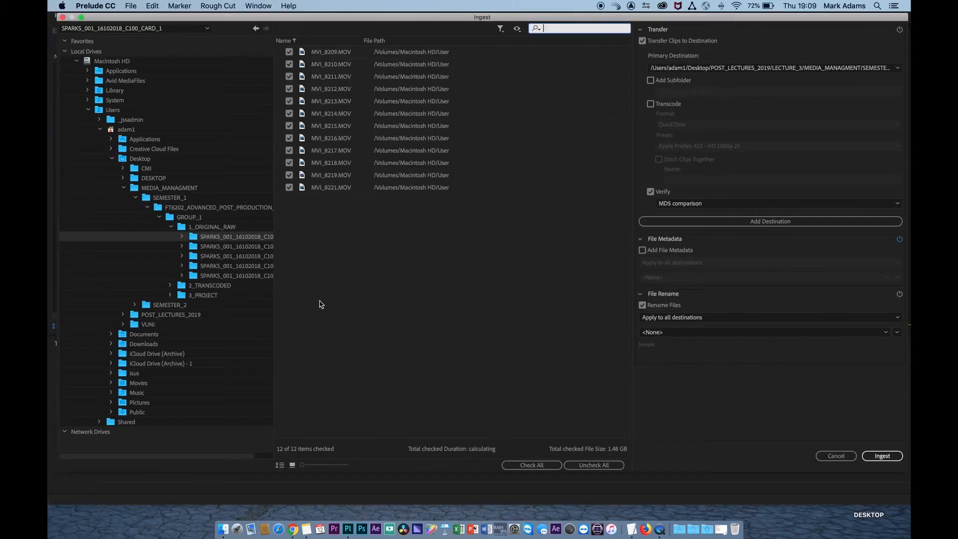
{"action": "left_click", "coordinate": [199, 256]}
{"action": "left_click", "coordinate": [198, 265]}
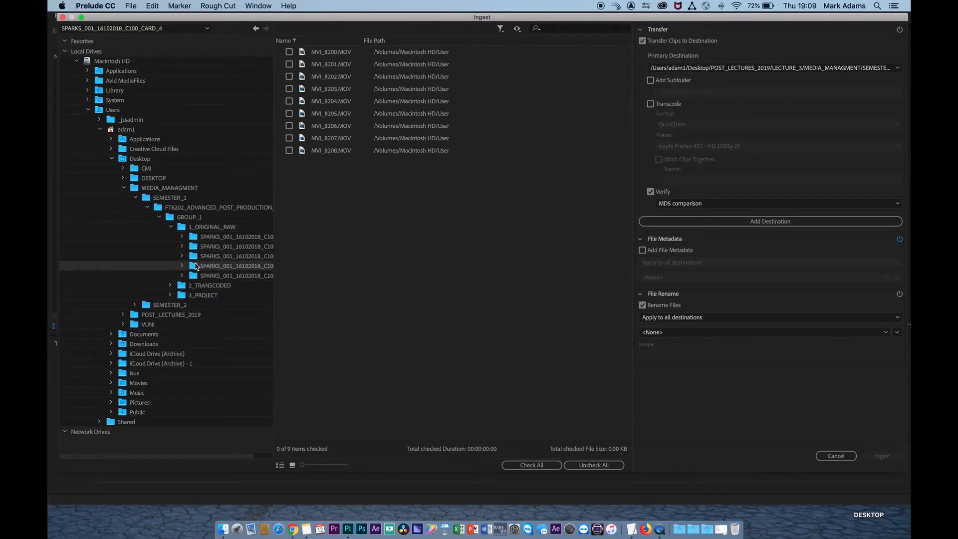
{"action": "left_click", "coordinate": [841, 457]}
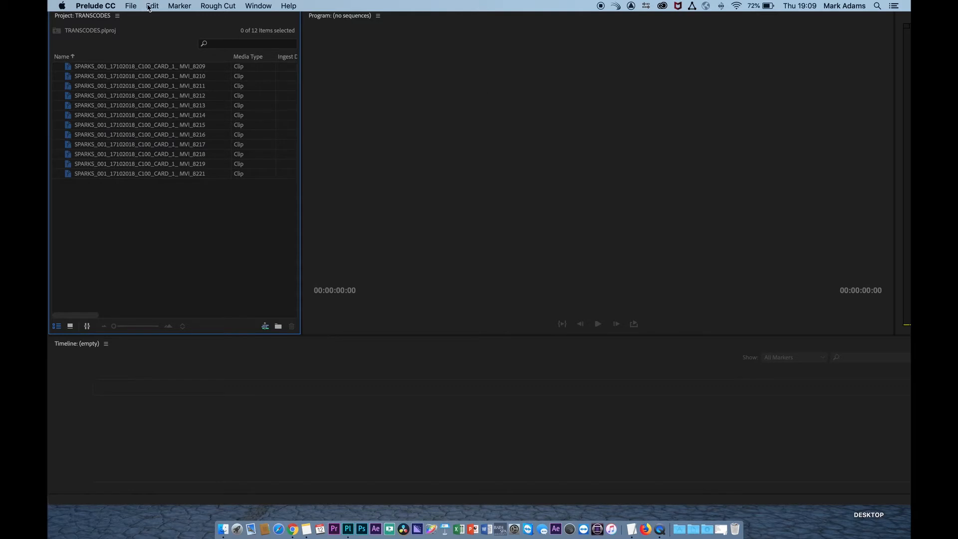
- Reopen Ingest and widen its folder tree so the nested folder names are readable
{"action": "left_click", "coordinate": [137, 6]}
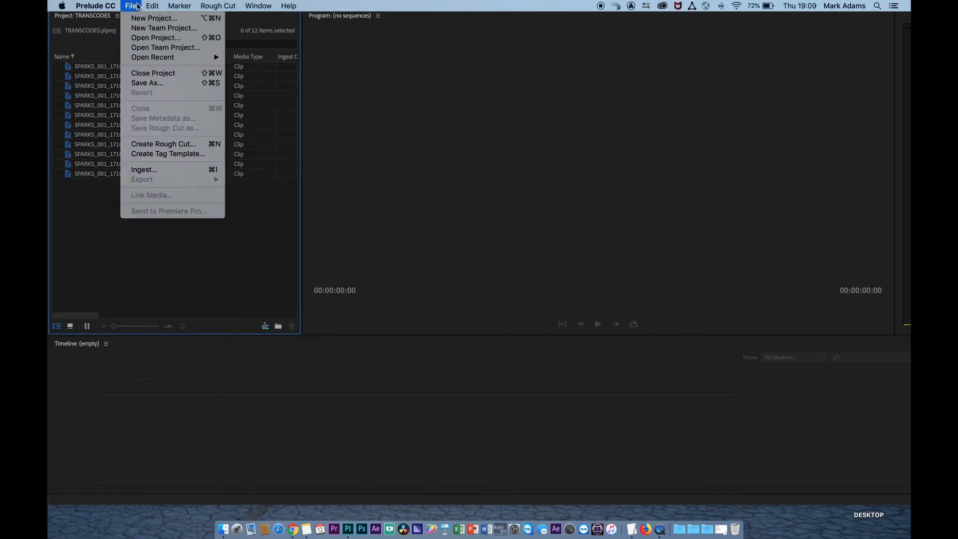
{"action": "left_click", "coordinate": [163, 170]}
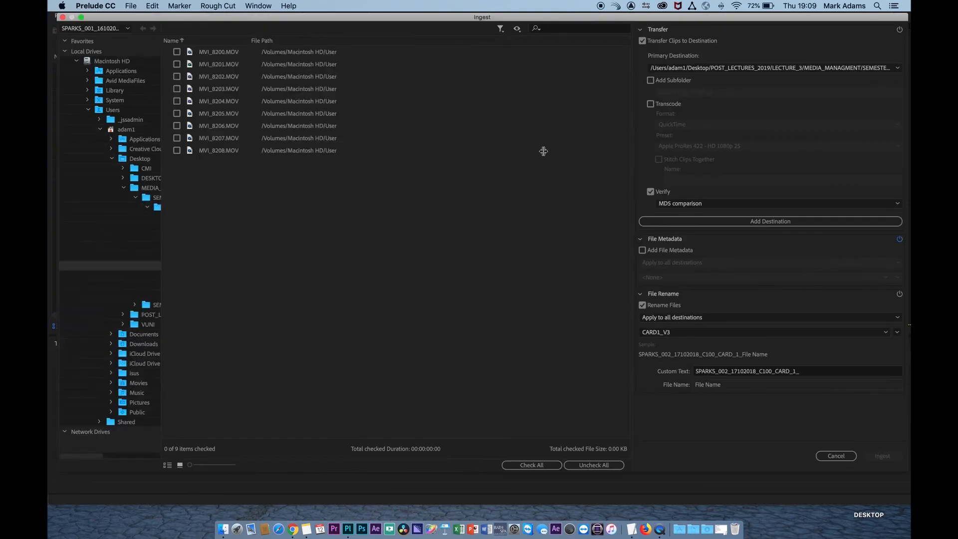
{"action": "left_click_drag", "start_coordinate": [485, 19], "coordinate": [487, 21]}
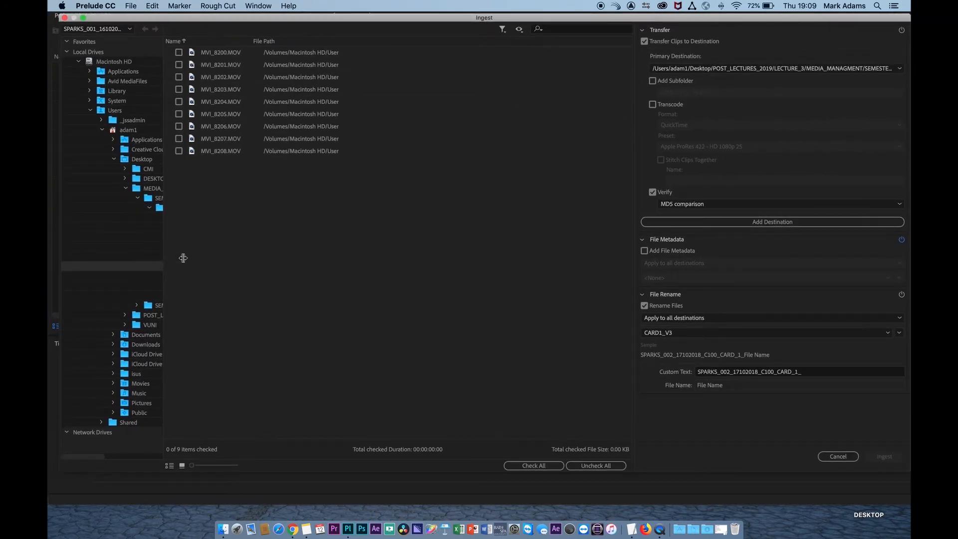
{"action": "left_click_drag", "start_coordinate": [183, 257], "coordinate": [310, 267]}
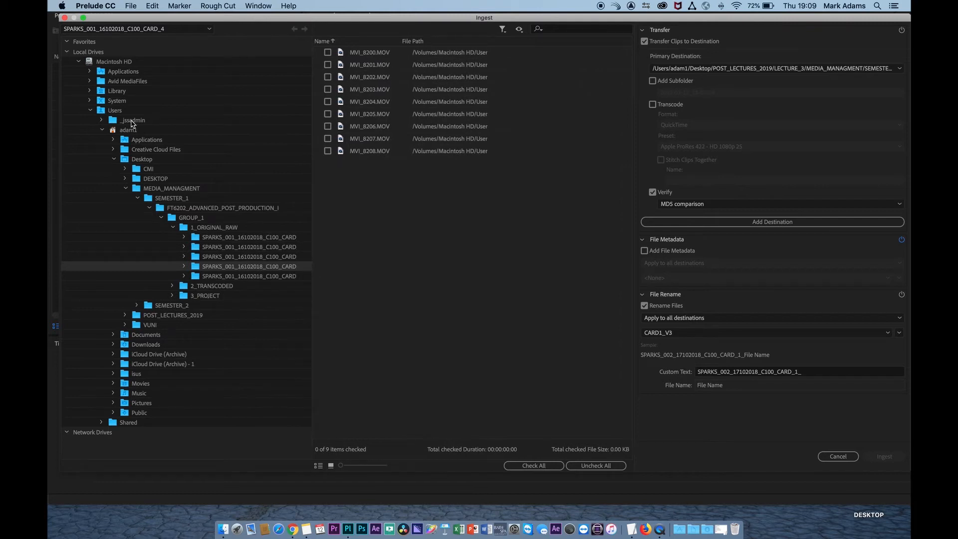
{"action": "left_click", "coordinate": [79, 62]}
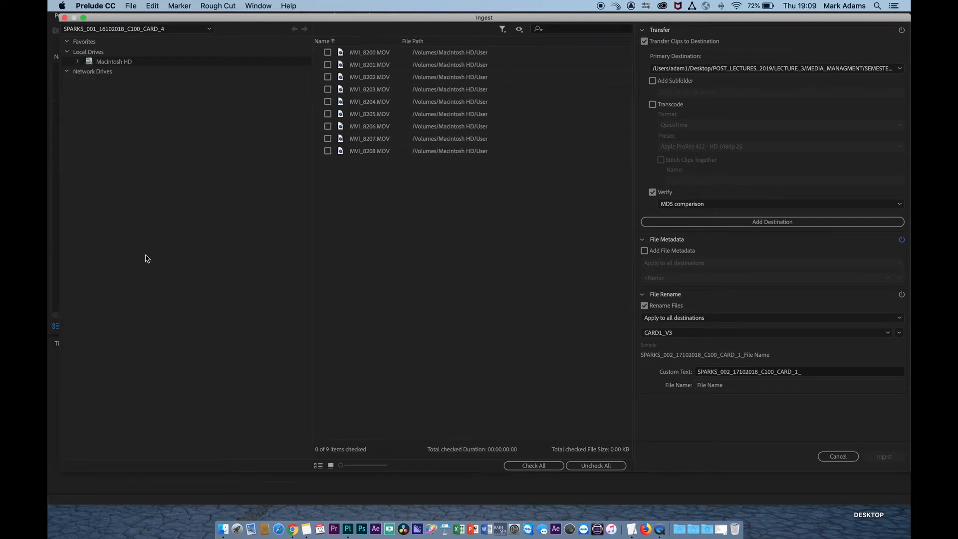
{"action": "left_click", "coordinate": [78, 61]}
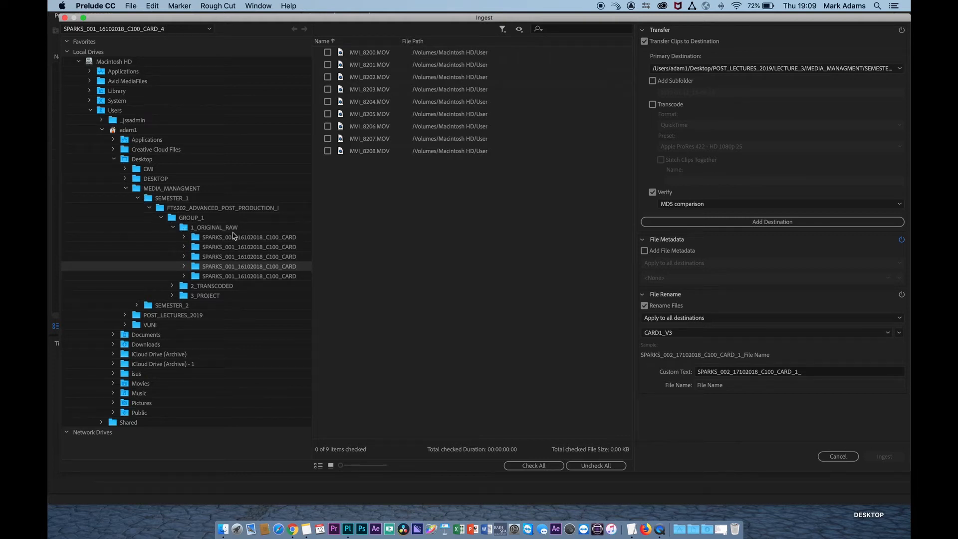
- Check all clips in the SPARKS_001_16102018_C100_CARD_1 raw folder for ingest, with transfer of clips to the destination enabled
{"action": "left_click", "coordinate": [184, 237]}
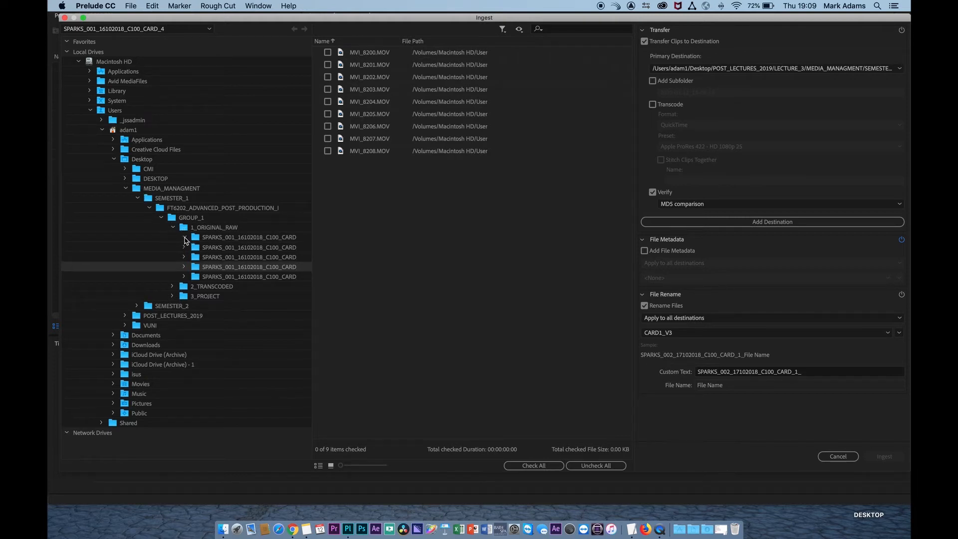
{"action": "left_click", "coordinate": [194, 240]}
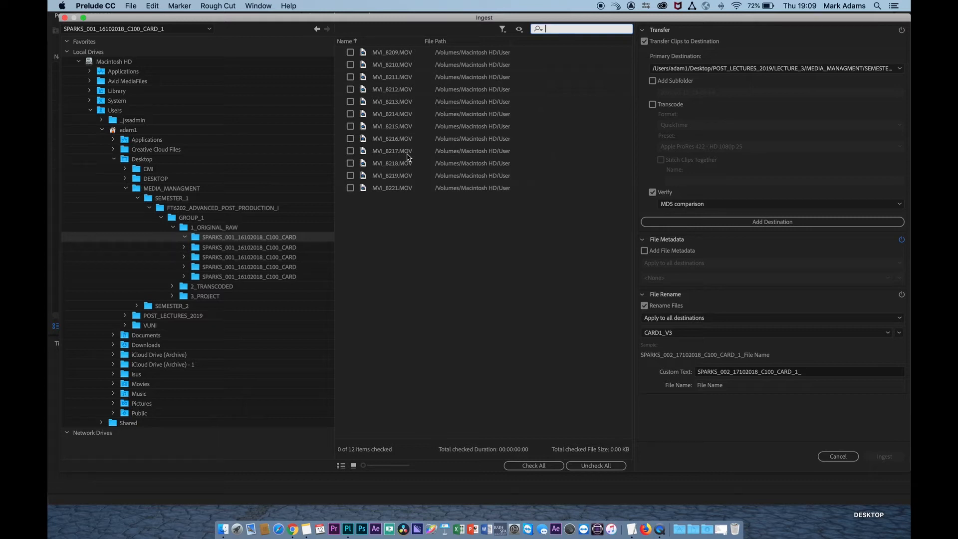
{"action": "left_click", "coordinate": [533, 465]}
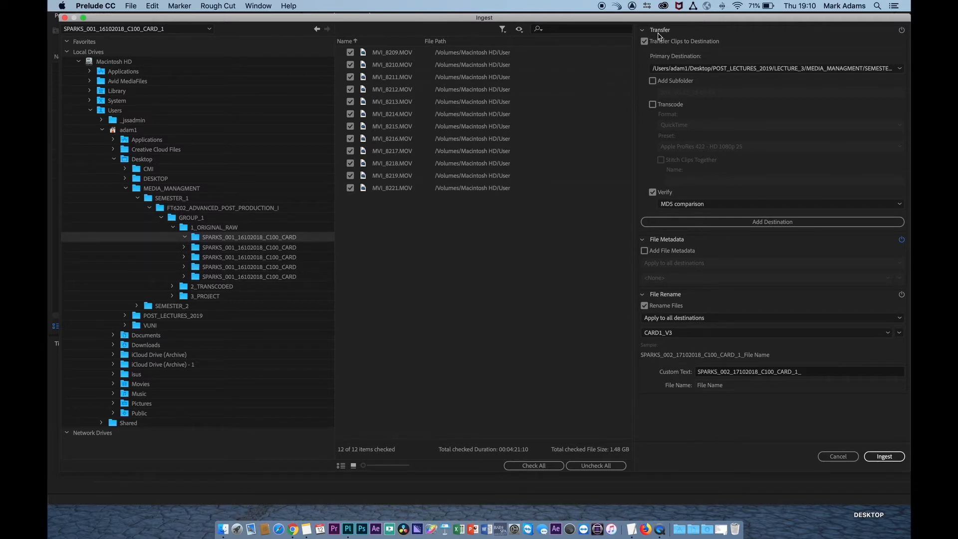
{"action": "left_click", "coordinate": [644, 41]}
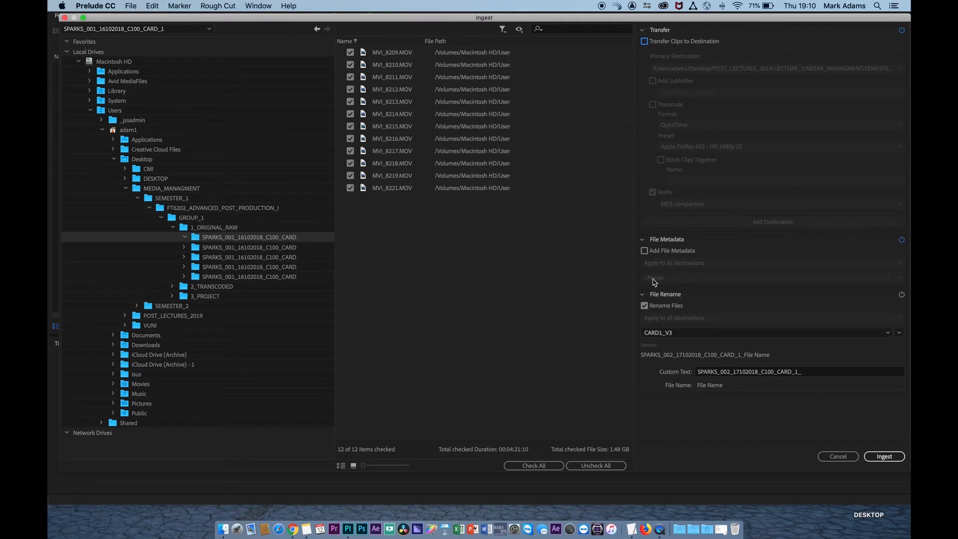
{"action": "left_click", "coordinate": [644, 41]}
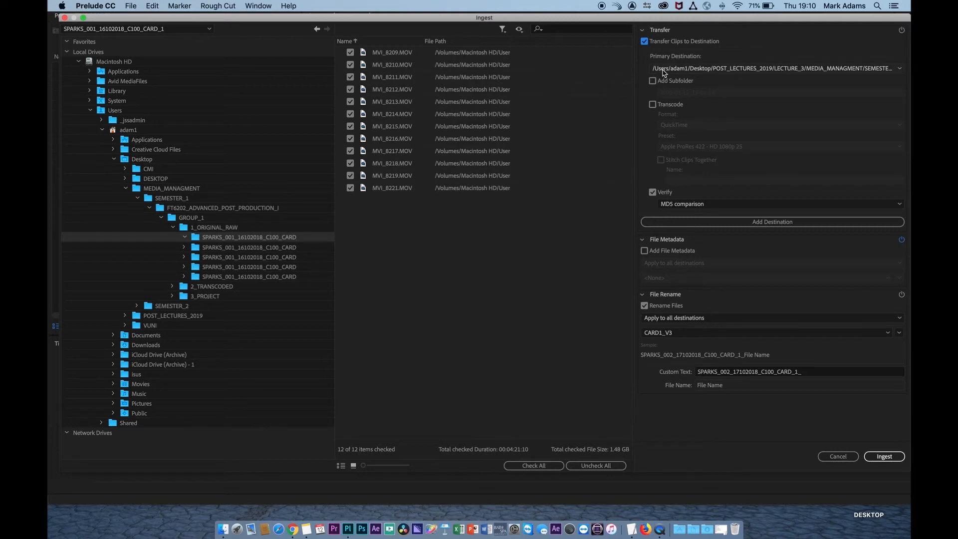
- Set the primary destination to SPARKS_001_16102018_C100_CARD_1 in MEDIA_MANAGMENT's 2_TRANSCODED/HIGH_QUALITY folder for GROUP_1, and expand HIGH_QUALITY in the folder tree
{"action": "left_click", "coordinate": [900, 72]}
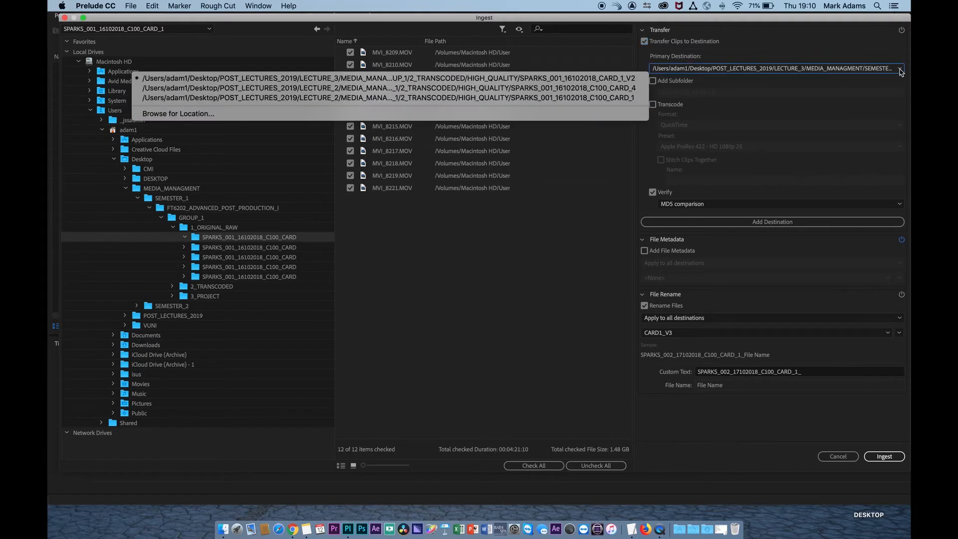
{"action": "left_click", "coordinate": [393, 118]}
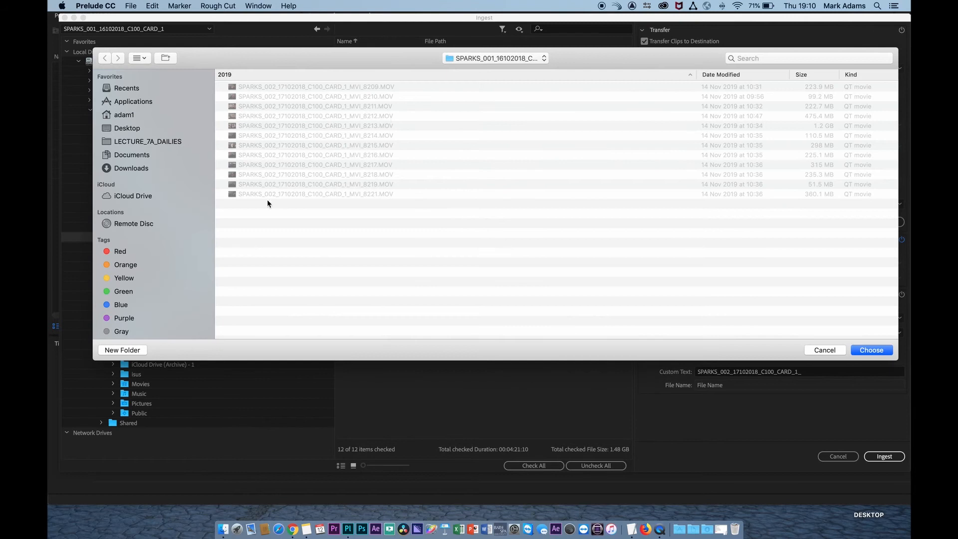
{"action": "left_click", "coordinate": [128, 129]}
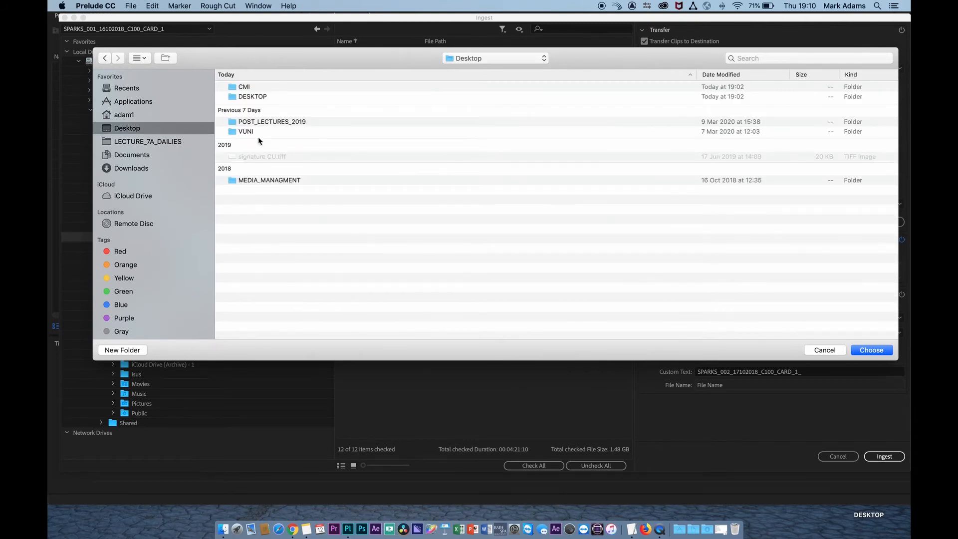
{"action": "double_click", "coordinate": [231, 180]}
{"action": "double_click", "coordinate": [236, 88]}
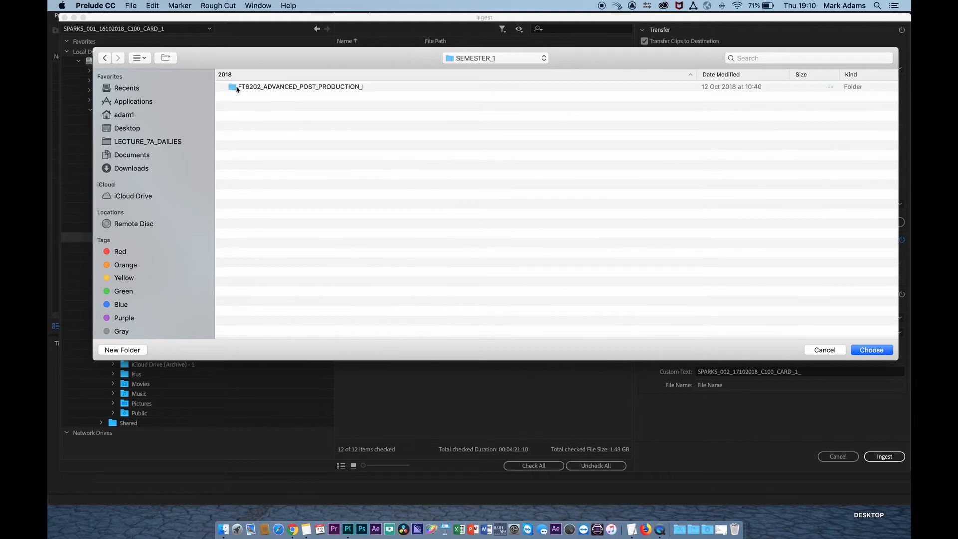
{"action": "double_click", "coordinate": [237, 88]}
{"action": "double_click", "coordinate": [233, 88]}
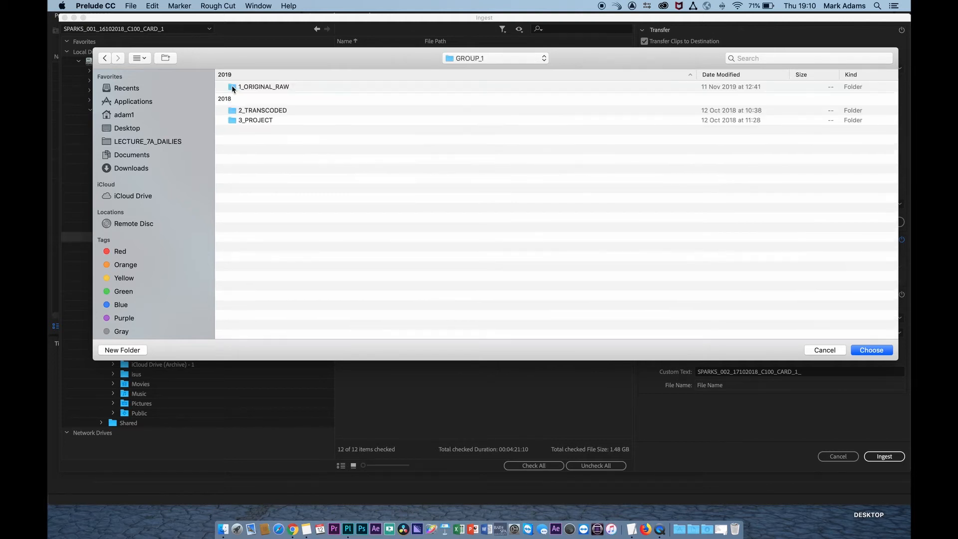
{"action": "double_click", "coordinate": [233, 109]}
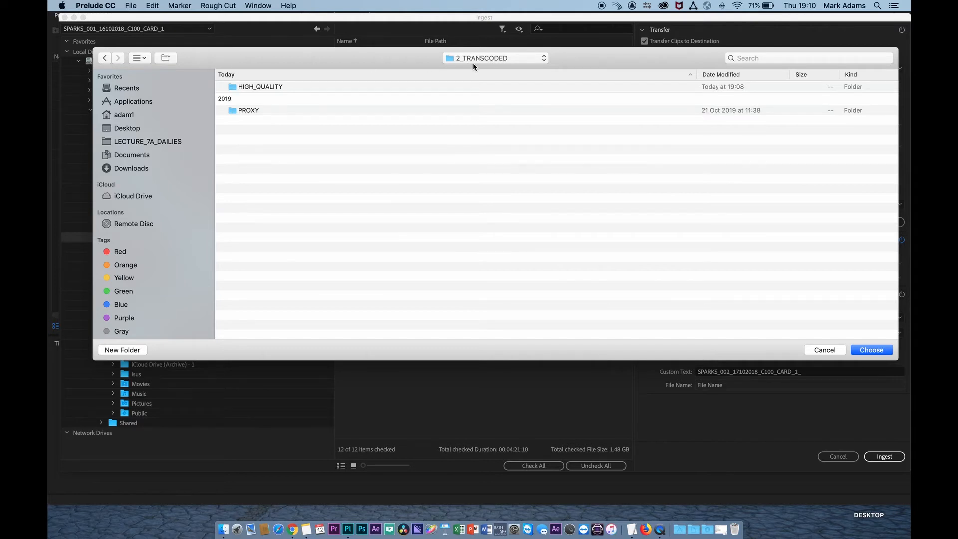
{"action": "double_click", "coordinate": [234, 89]}
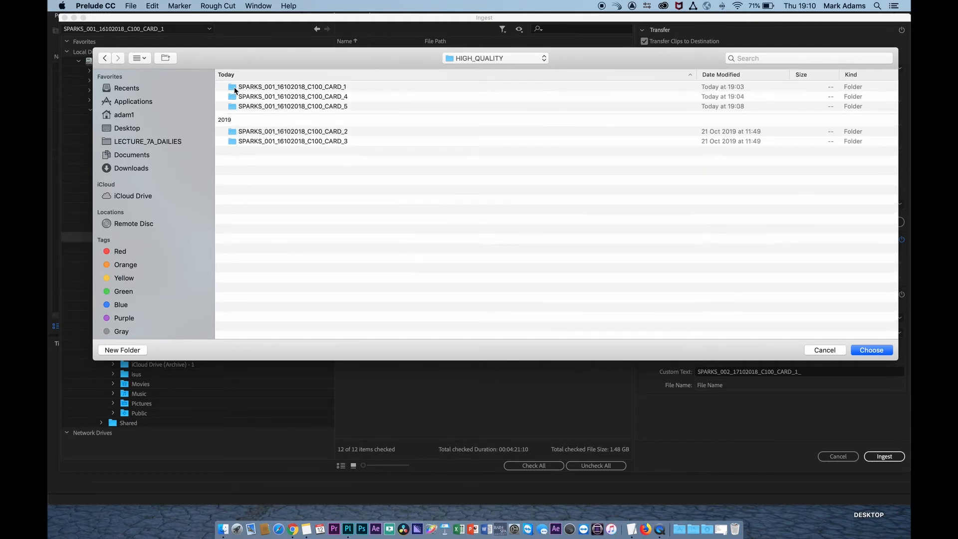
{"action": "left_click", "coordinate": [234, 89]}
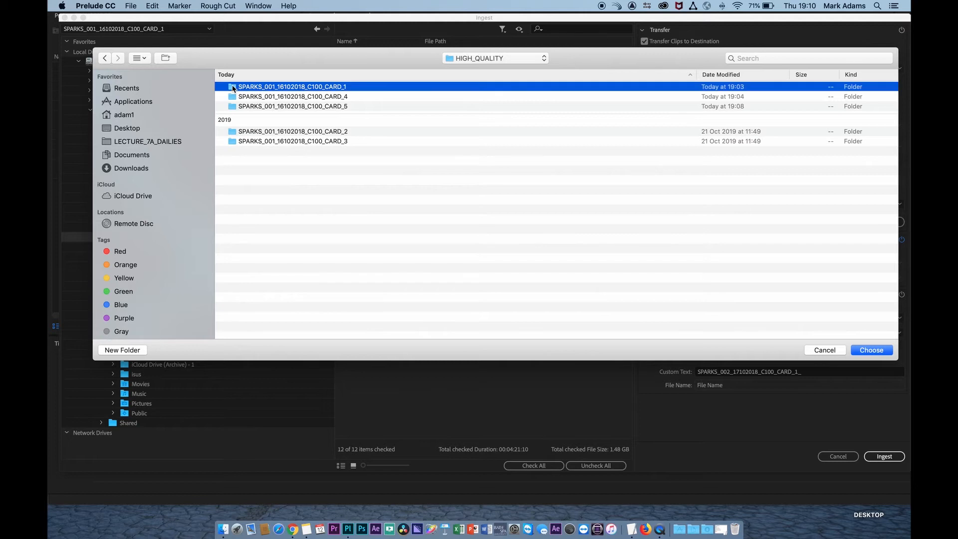
{"action": "left_click", "coordinate": [881, 351]}
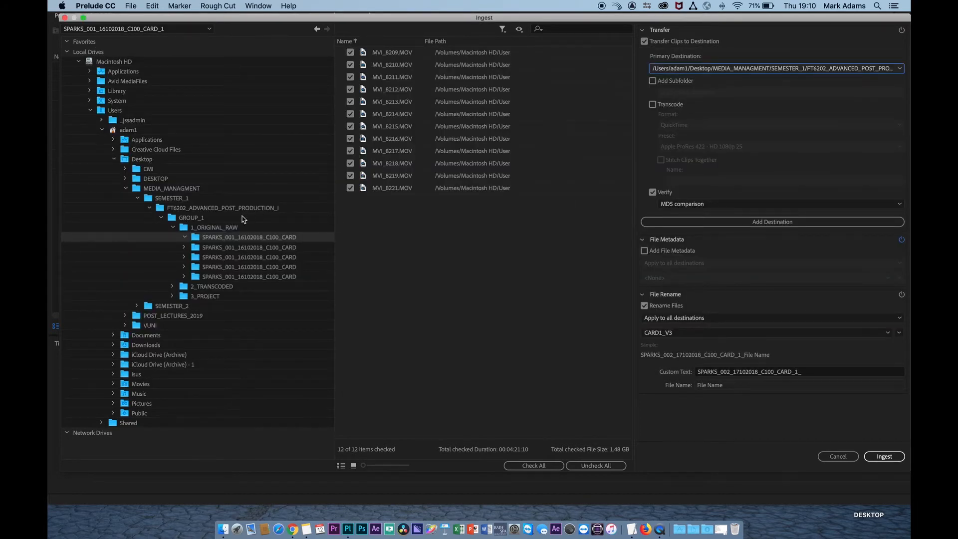
{"action": "left_click", "coordinate": [172, 286]}
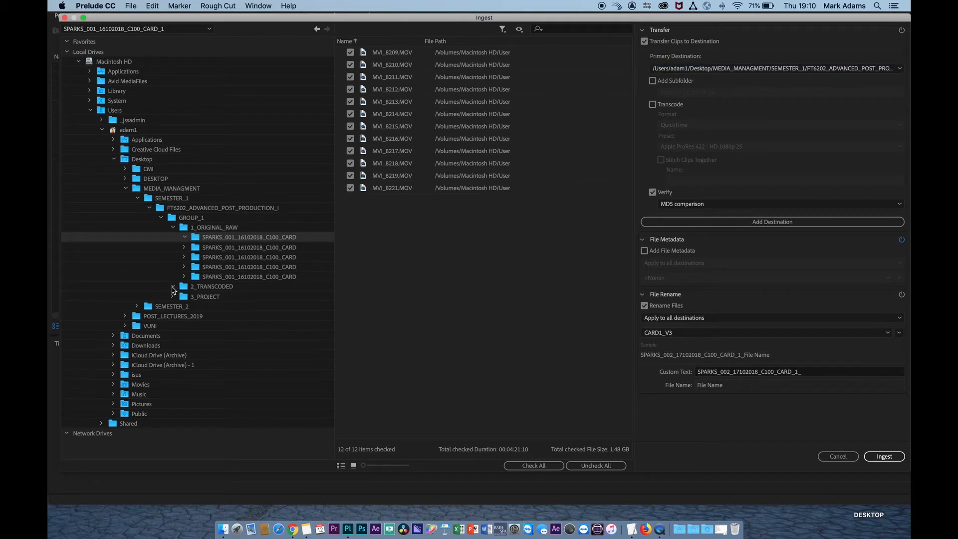
{"action": "left_click", "coordinate": [184, 296]}
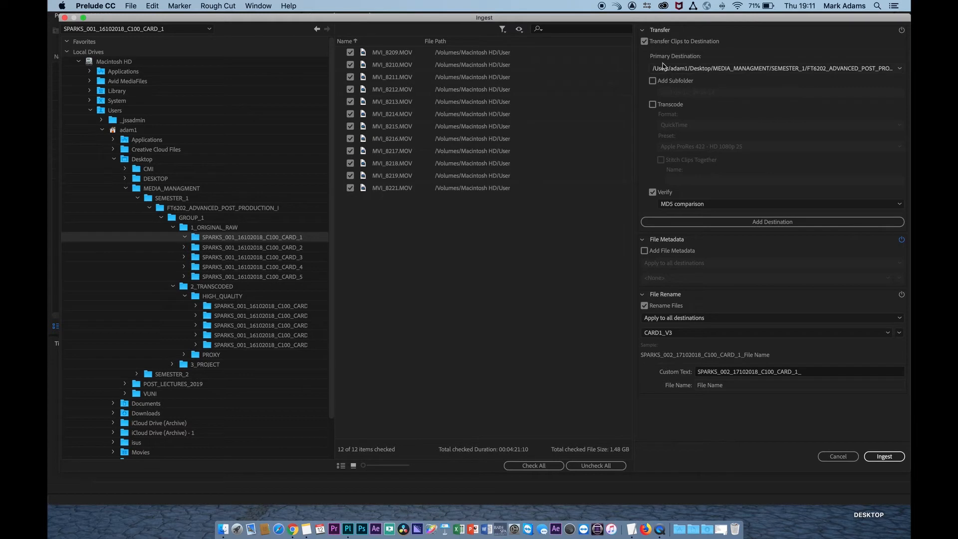
- Enable transcoding to QuickTime format with the Apple ProRes 422 - HD 1080p 25 preset
{"action": "left_click", "coordinate": [653, 105]}
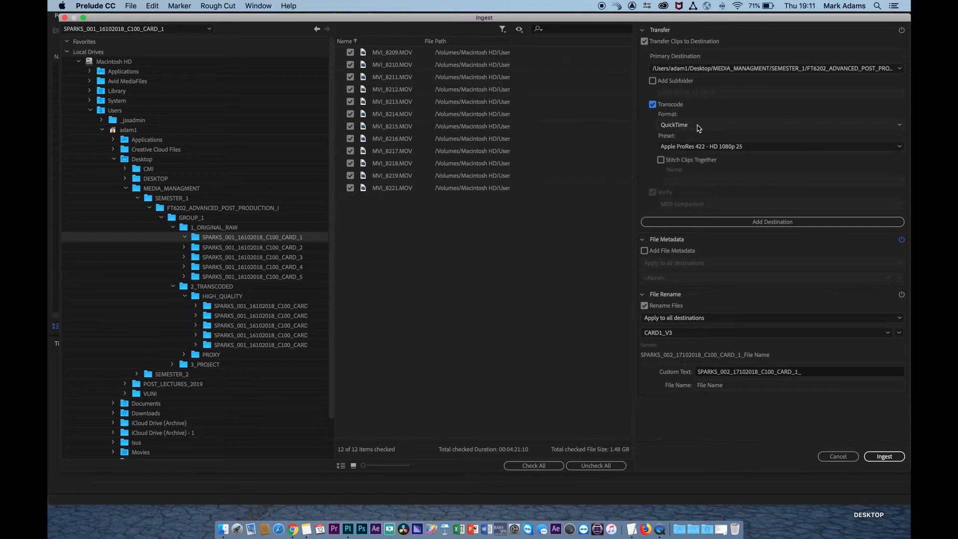
{"action": "left_click", "coordinate": [741, 147]}
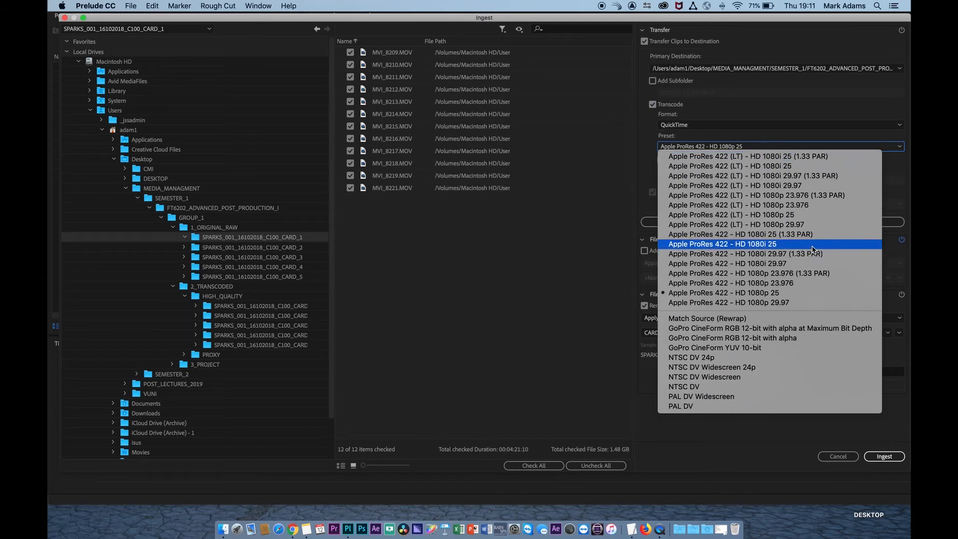
{"action": "left_click", "coordinate": [816, 295]}
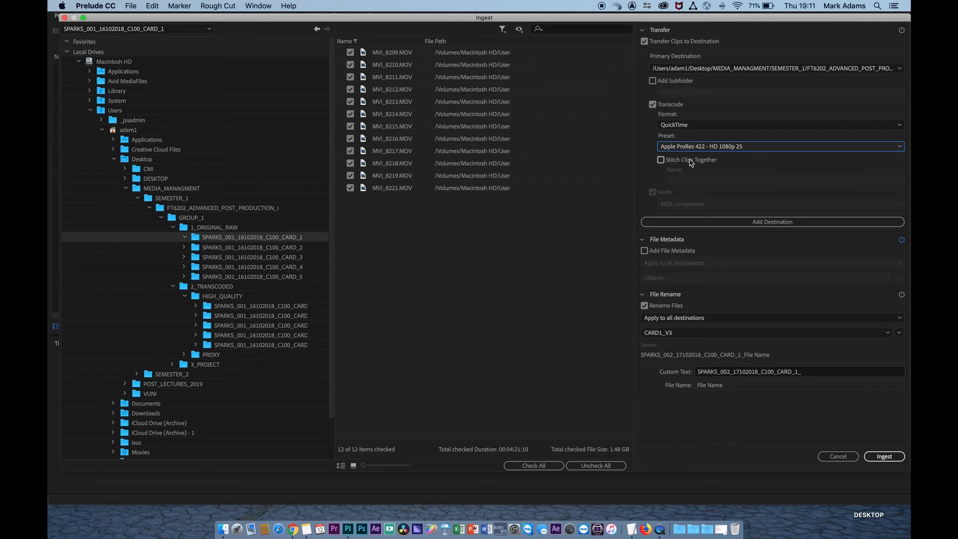
{"action": "left_click", "coordinate": [744, 147]}
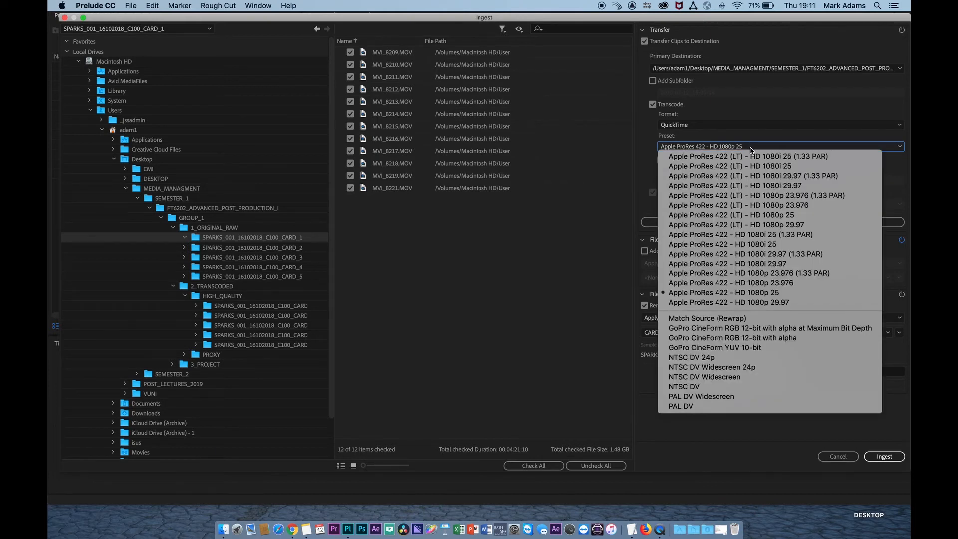
{"action": "left_click", "coordinate": [750, 148]}
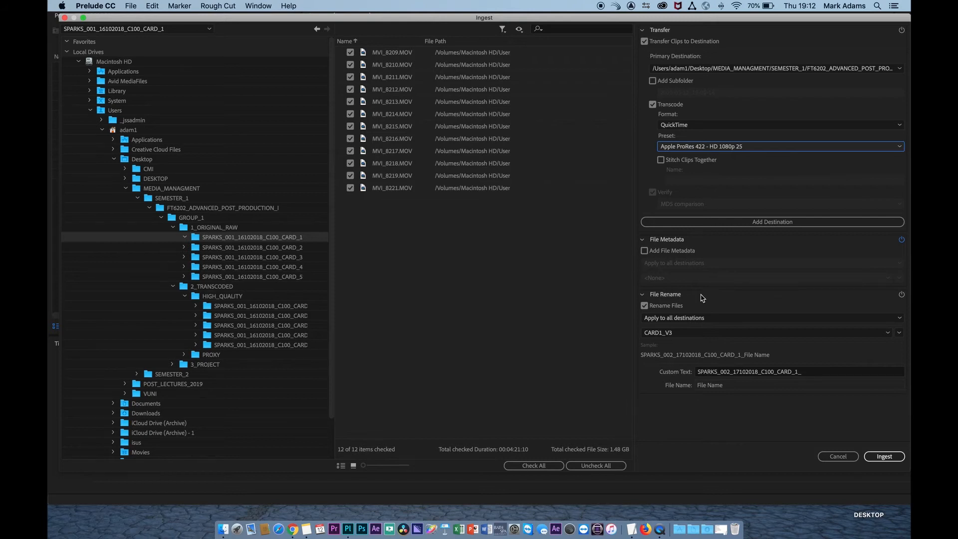
- Keep file renaming enabled and start a new rename preset made of a Custom Text element followed by File Name
{"action": "left_click", "coordinate": [643, 305]}
{"action": "left_click", "coordinate": [643, 305]}
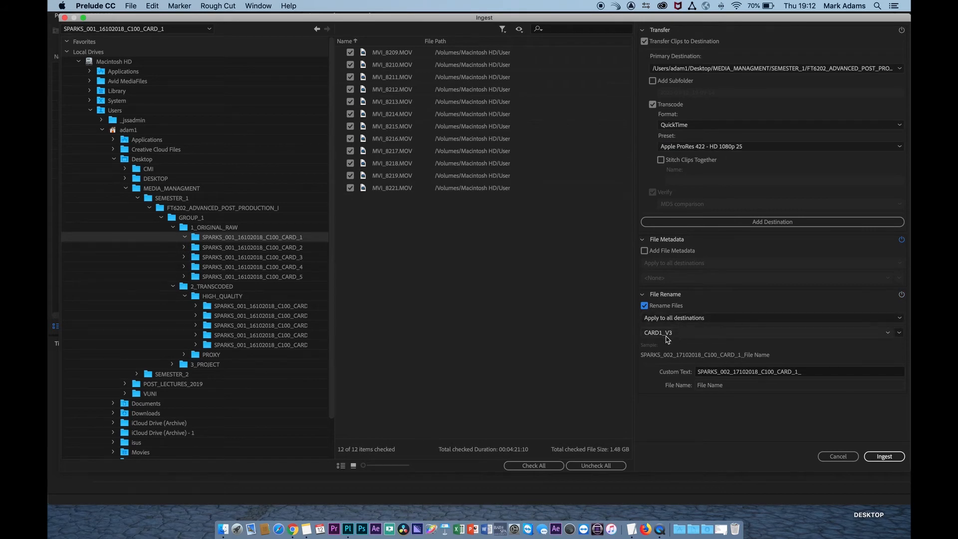
{"action": "left_click", "coordinate": [900, 333]}
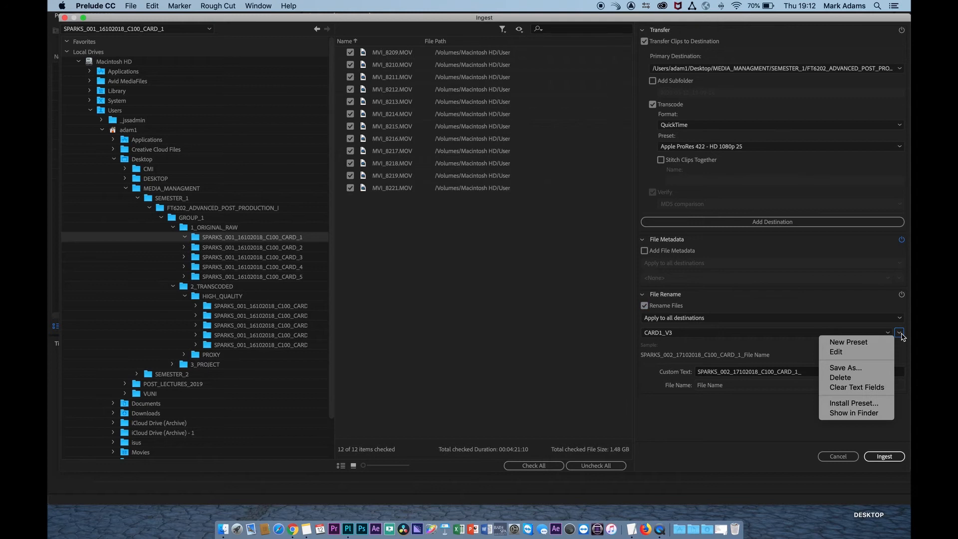
{"action": "left_click", "coordinate": [887, 342]}
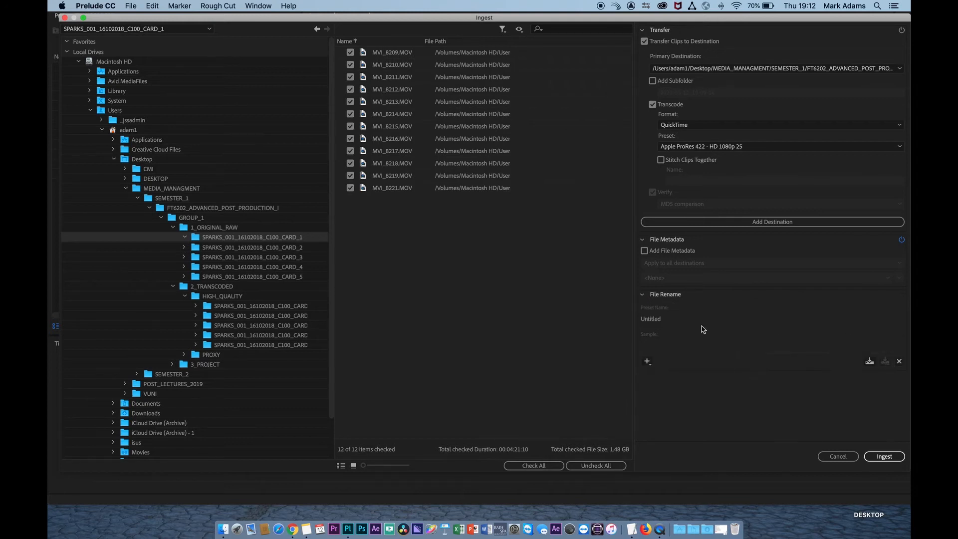
{"action": "left_click", "coordinate": [647, 362]}
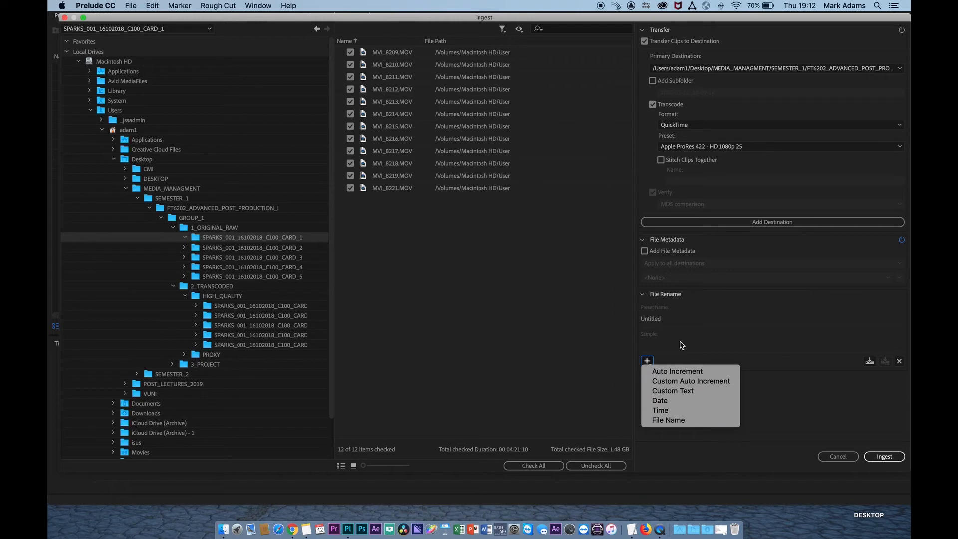
{"action": "left_click", "coordinate": [686, 392]}
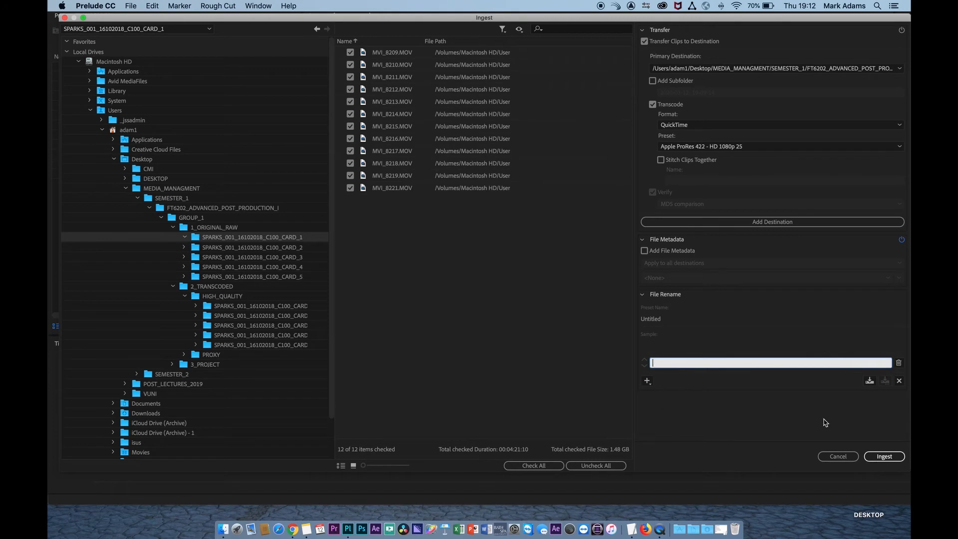
{"action": "left_click", "coordinate": [646, 382]}
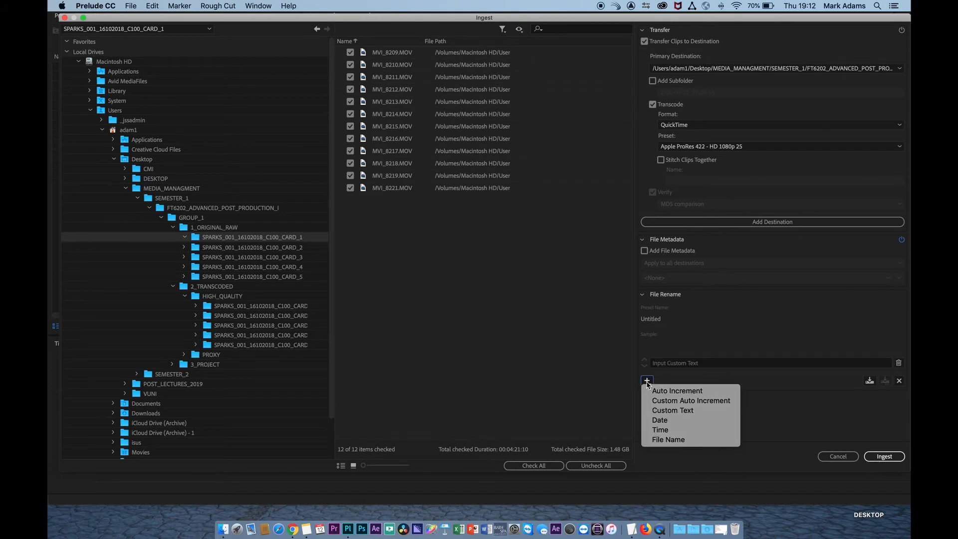
{"action": "left_click", "coordinate": [683, 440]}
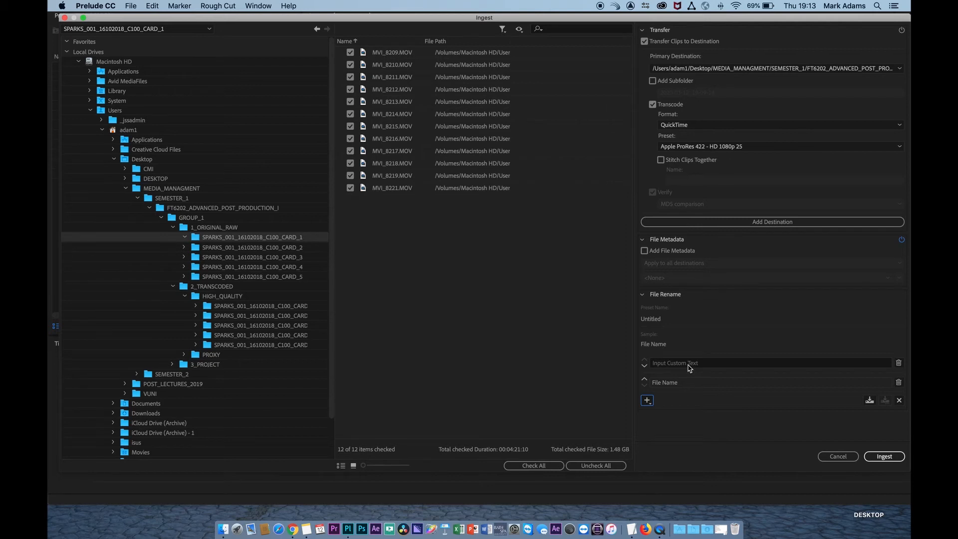
- Switch to Finder, collapse the raw CARD_1 folder and 3_PROJECT, and expand 2_TRANSCODED to show the HIGH_QUALITY card folders
{"action": "key", "text": "super+h"}
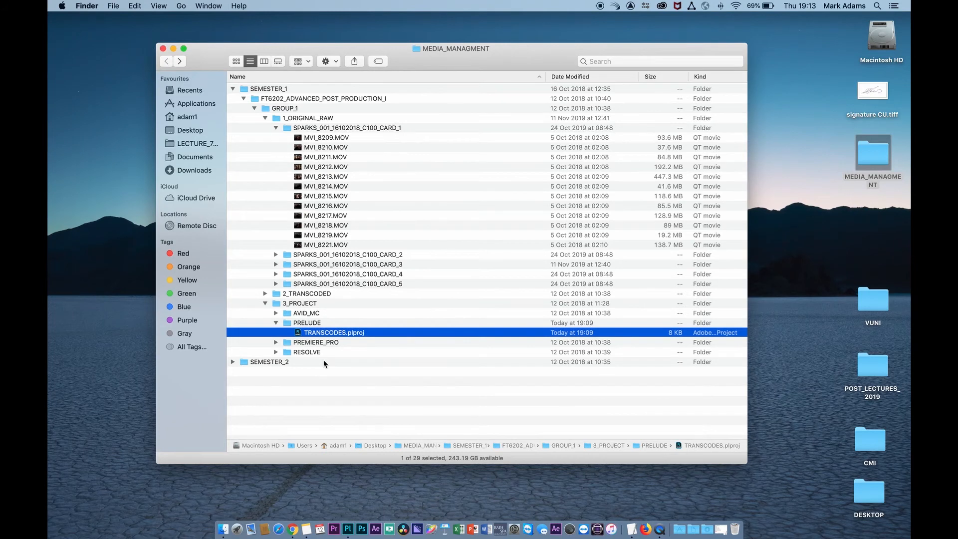
{"action": "left_click", "coordinate": [276, 128]}
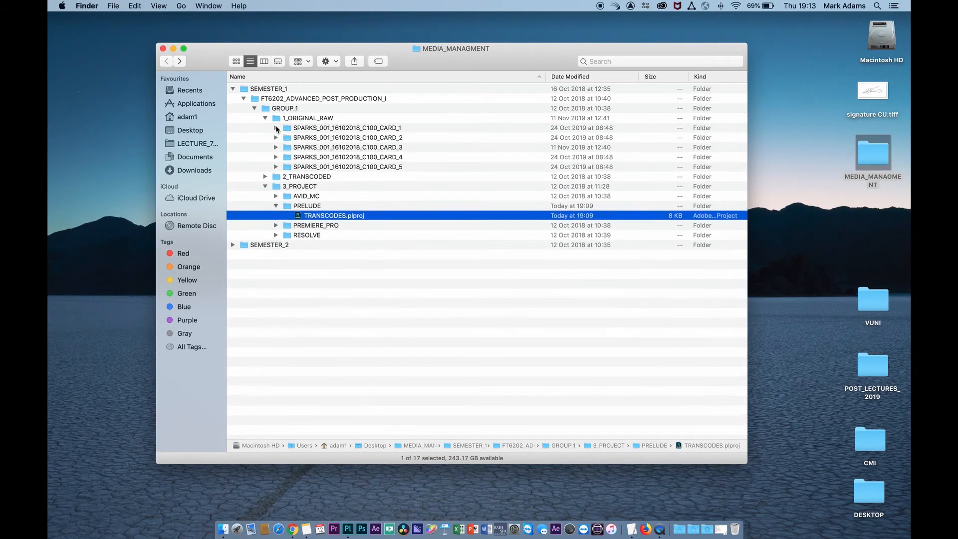
{"action": "left_click", "coordinate": [277, 128]}
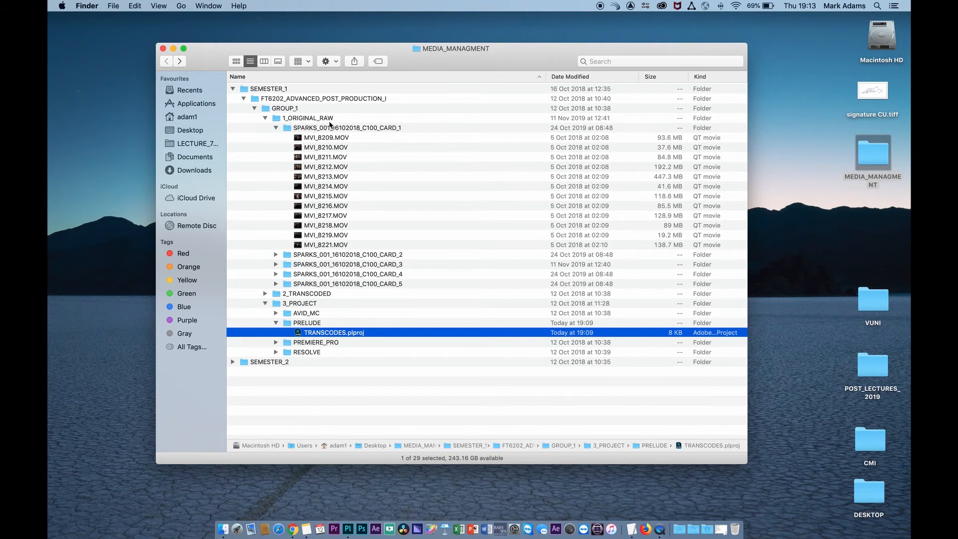
{"action": "left_click", "coordinate": [276, 128]}
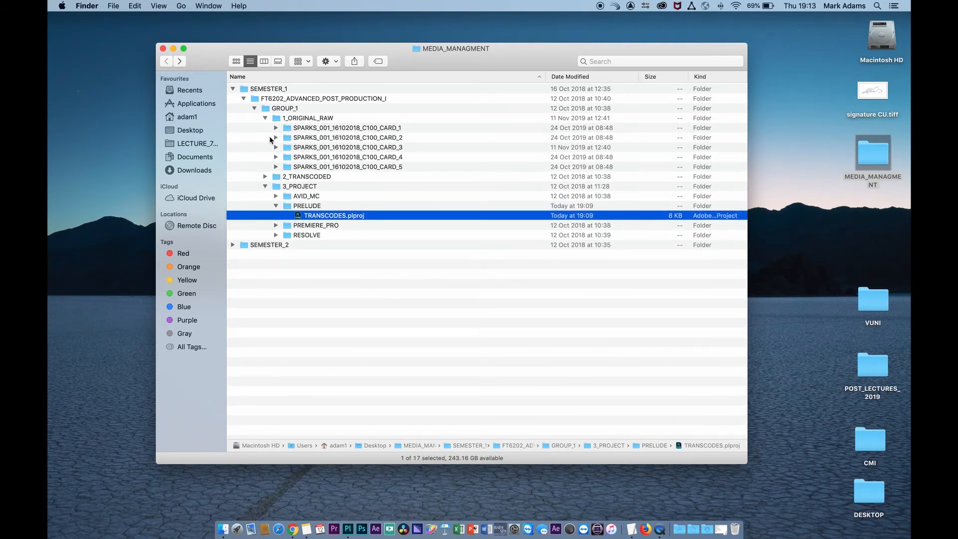
{"action": "left_click", "coordinate": [265, 177]}
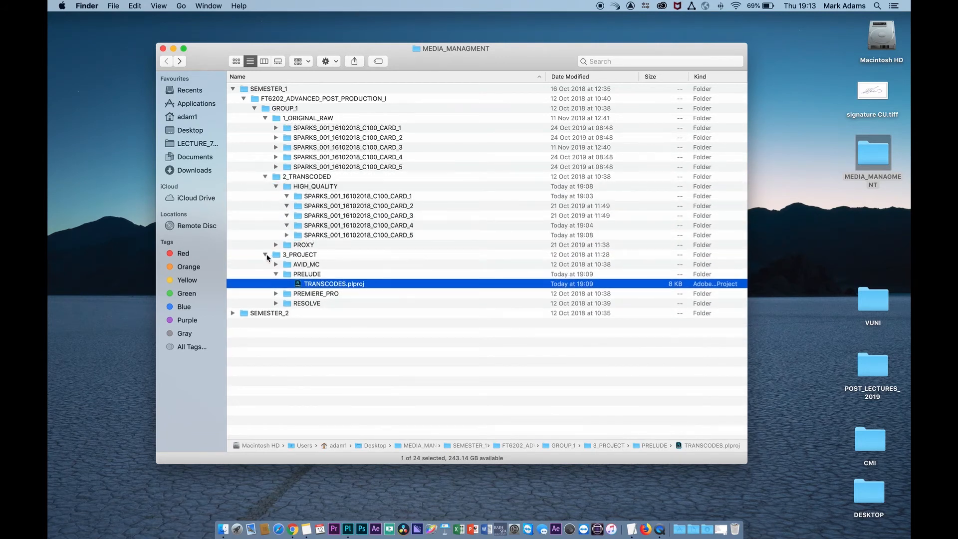
{"action": "left_click", "coordinate": [265, 255]}
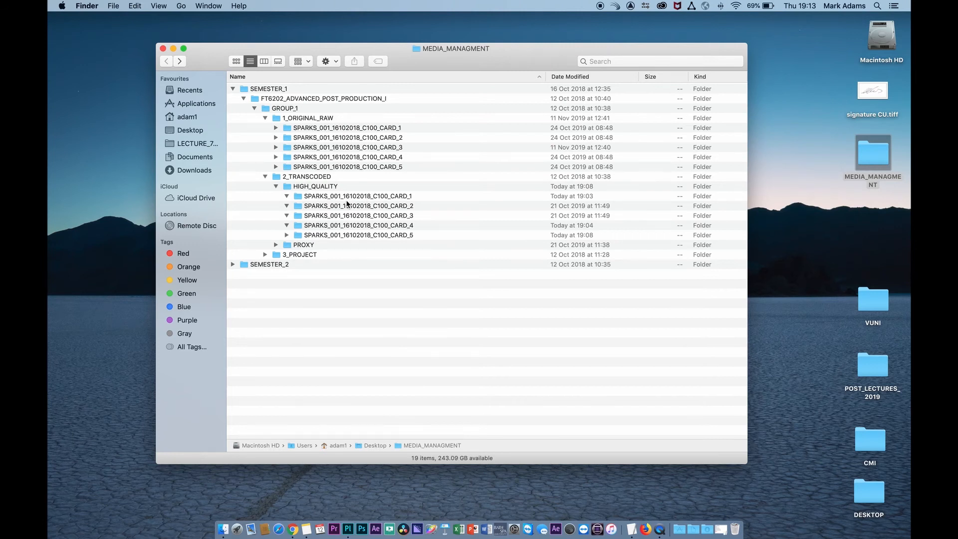
- Copy the folder name SPARKS_001_16102018_C100_CARD_1 from HIGH_QUALITY and paste it into the rename preset's custom text in Prelude
{"action": "left_click", "coordinate": [383, 199]}
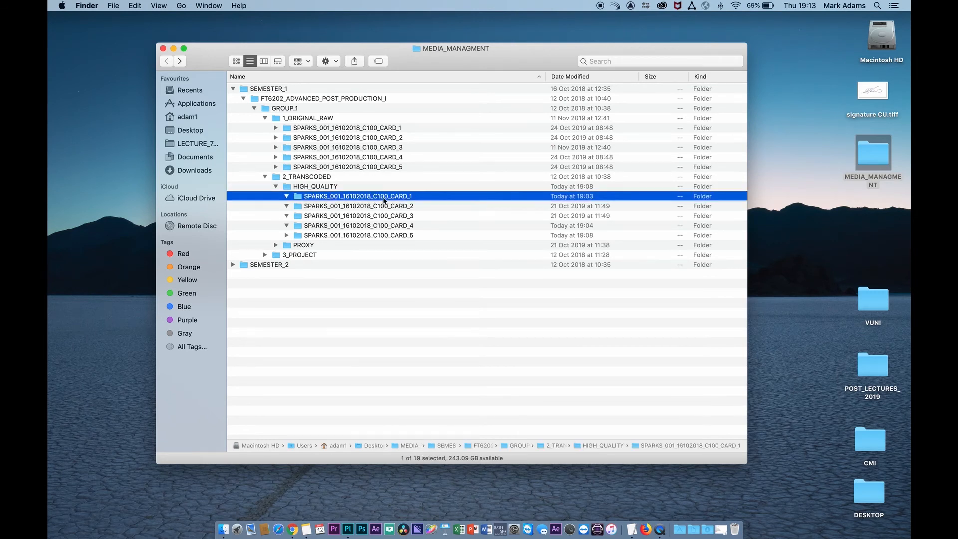
{"action": "left_click", "coordinate": [394, 198]}
{"action": "key", "text": "super+c"}
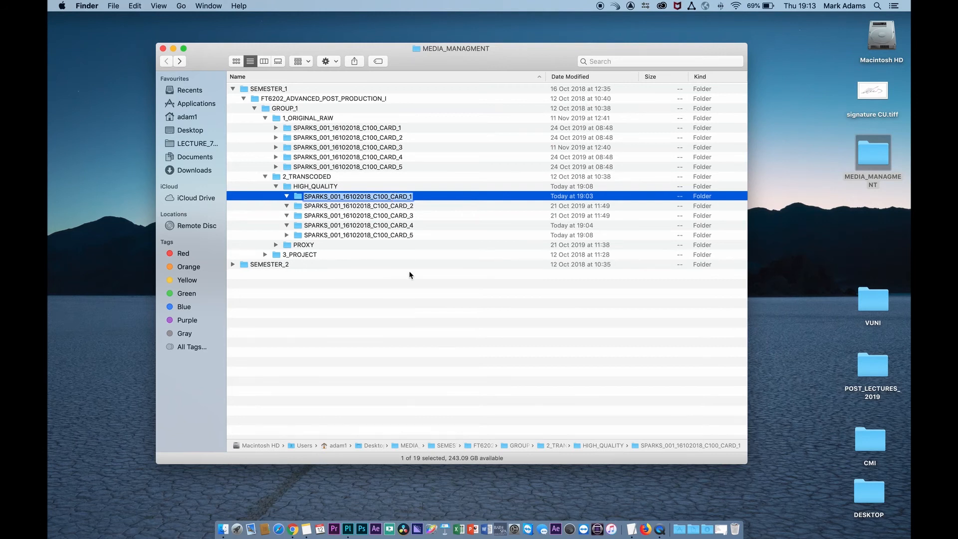
{"action": "key", "text": "Return"}
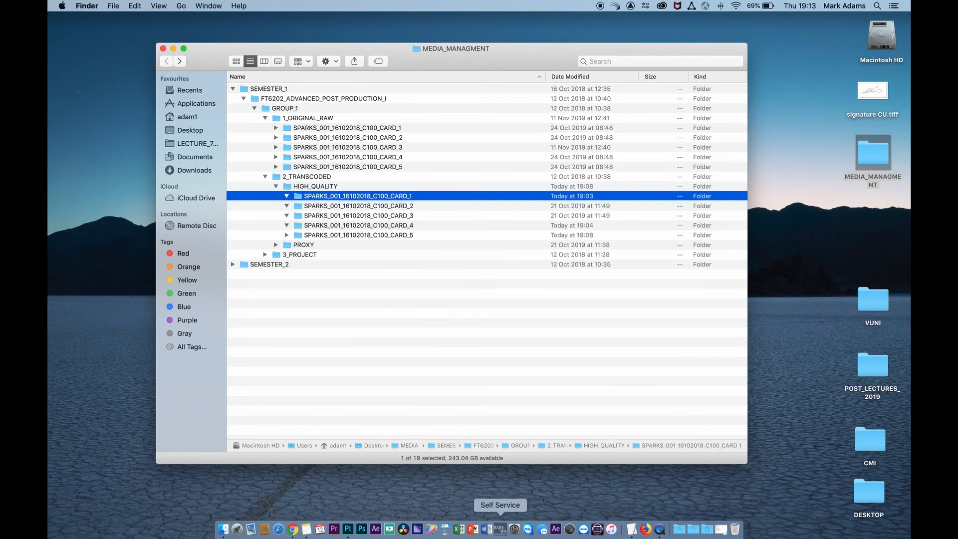
{"action": "left_click", "coordinate": [347, 529]}
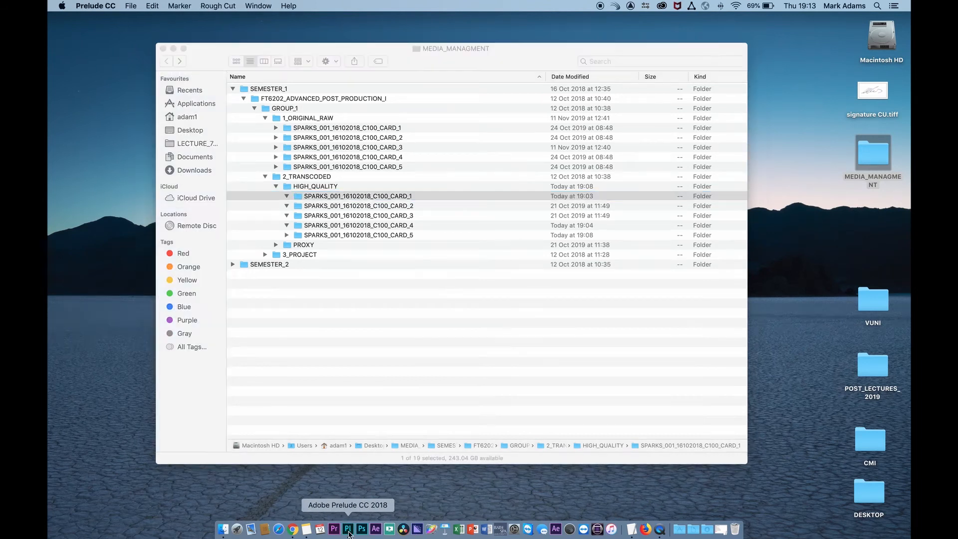
{"action": "left_click", "coordinate": [658, 364]}
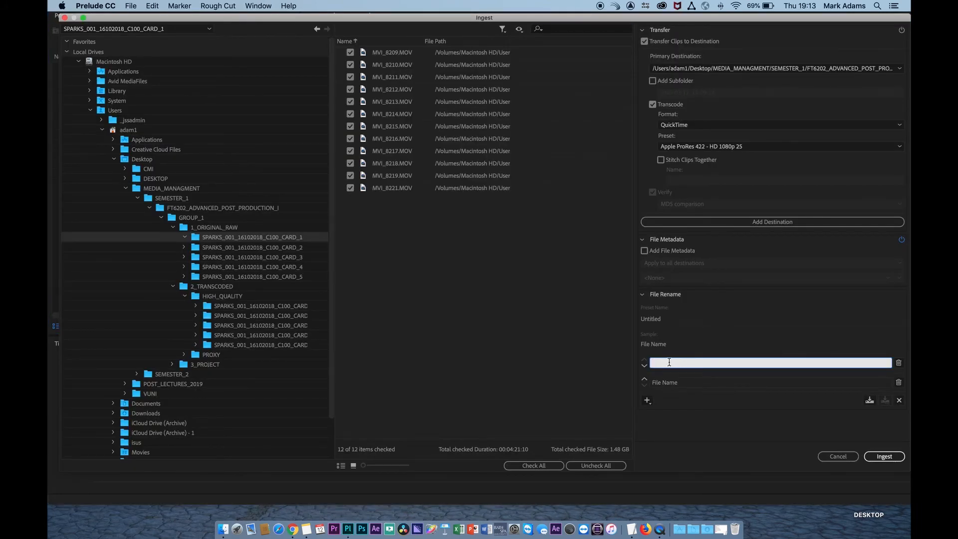
{"action": "key", "text": "super+v"}
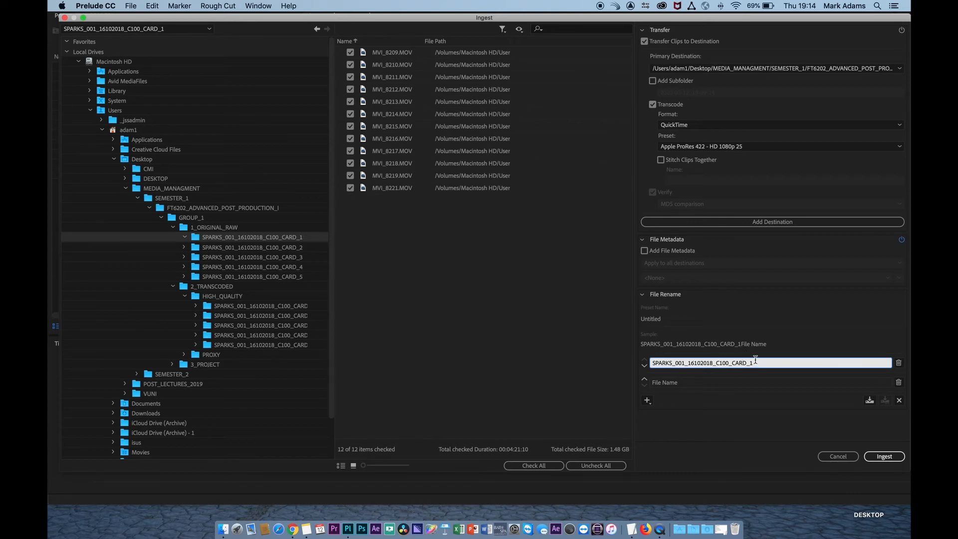
- Append an underscore to the rename preset's custom text and save the preset under the operator's first name plus _CARD1
{"action": "type", "text": "_"}
{"action": "left_click", "coordinate": [869, 401]}
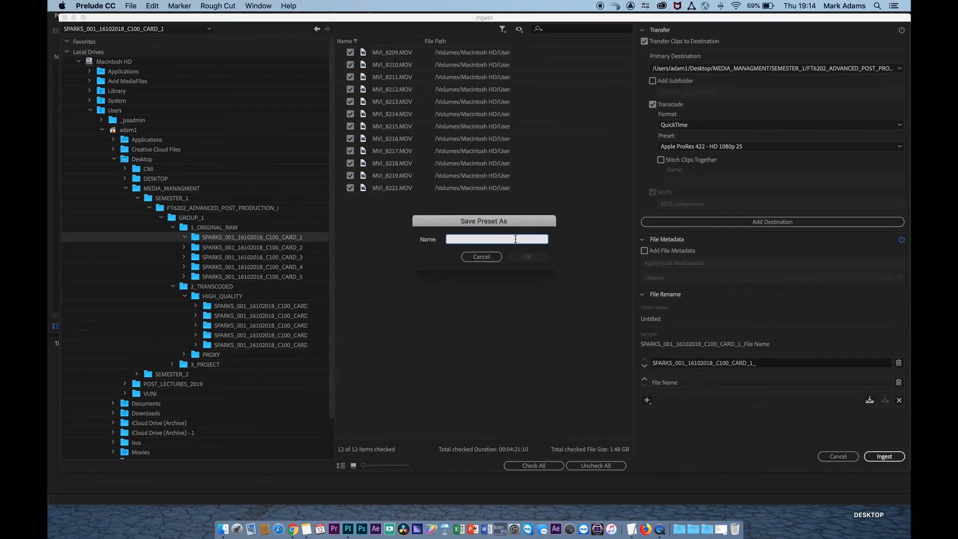
{"action": "type", "text": "MARK_CARD1"}
{"action": "left_click", "coordinate": [527, 256]}
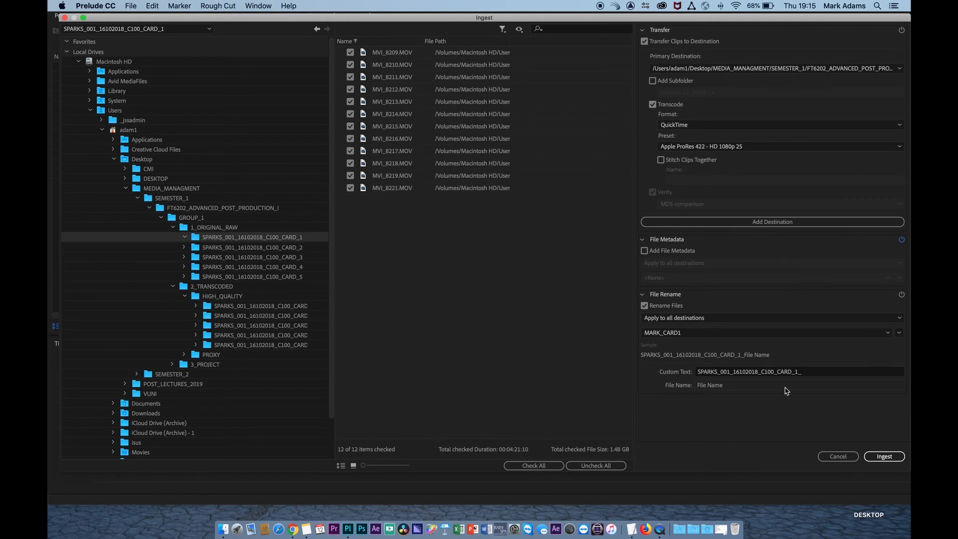
- Start the ingest, switch to Finder and check the transcoded files arriving in SPARKS_001_16102018_C100_CARD_1 inside HIGH_QUALITY
{"action": "left_click", "coordinate": [884, 456]}
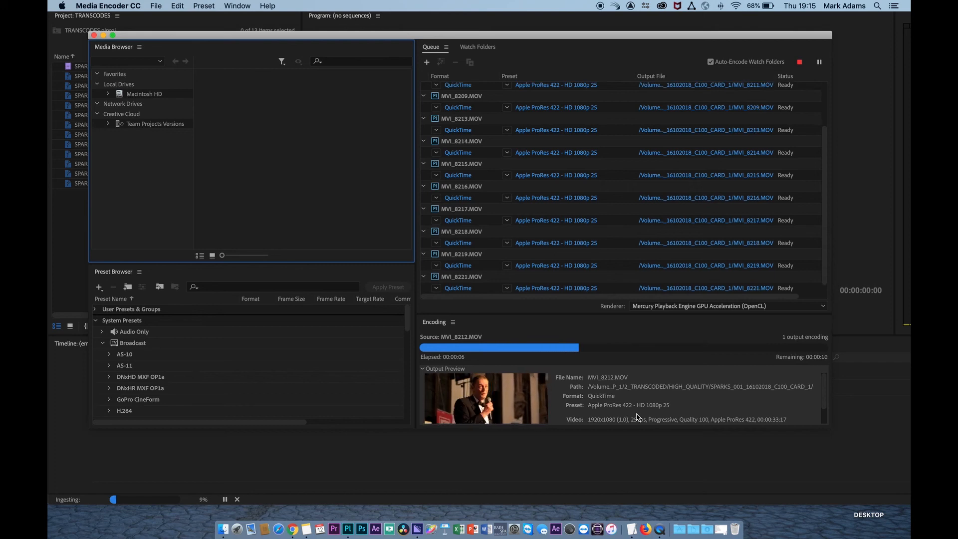
{"action": "key", "text": "super+Tab"}
{"action": "key", "text": "super+h"}
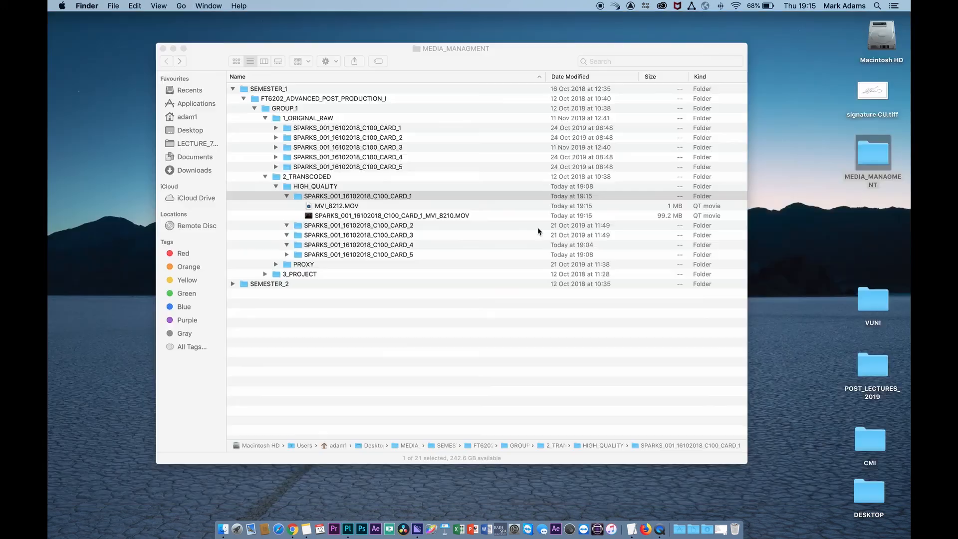
{"action": "left_click_drag", "start_coordinate": [453, 43], "coordinate": [460, 32]}
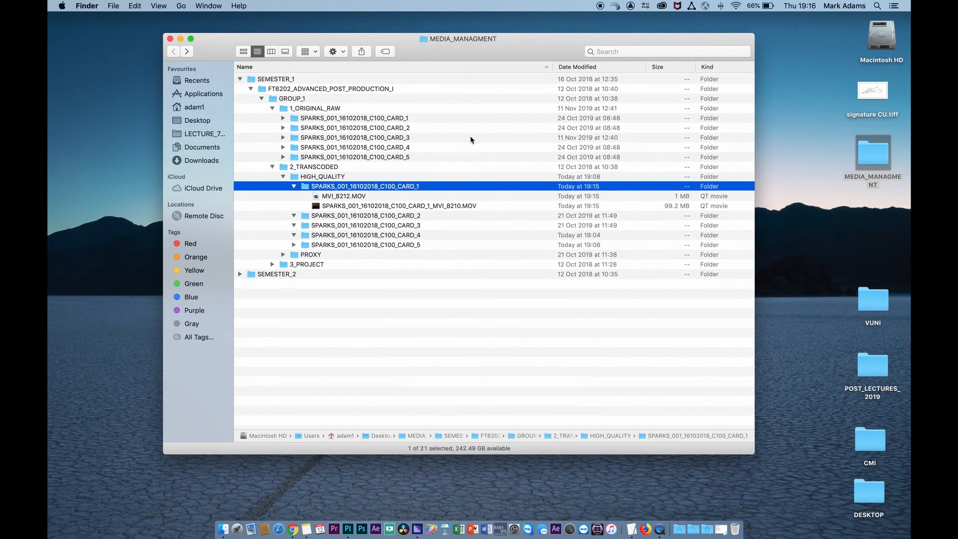
{"action": "left_click", "coordinate": [283, 177]}
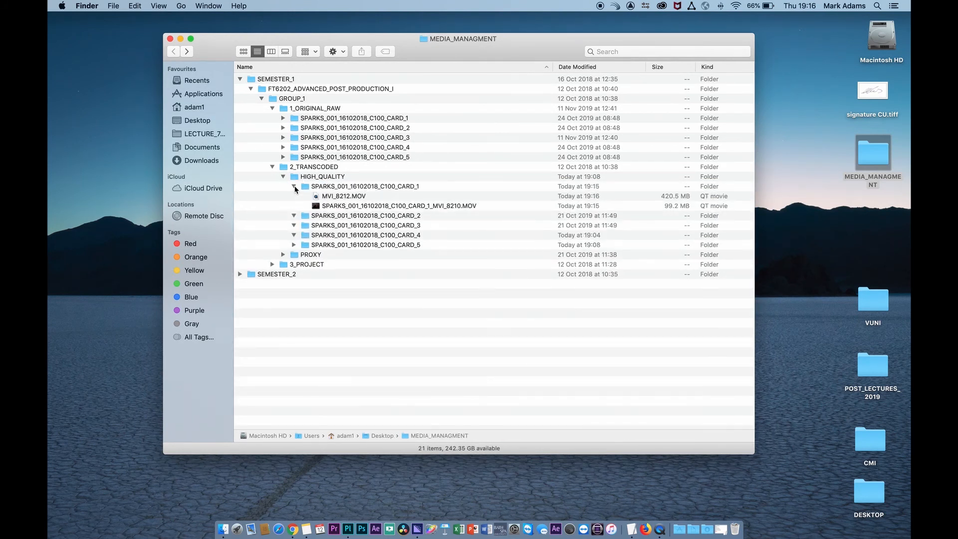
{"action": "left_click", "coordinate": [294, 188]}
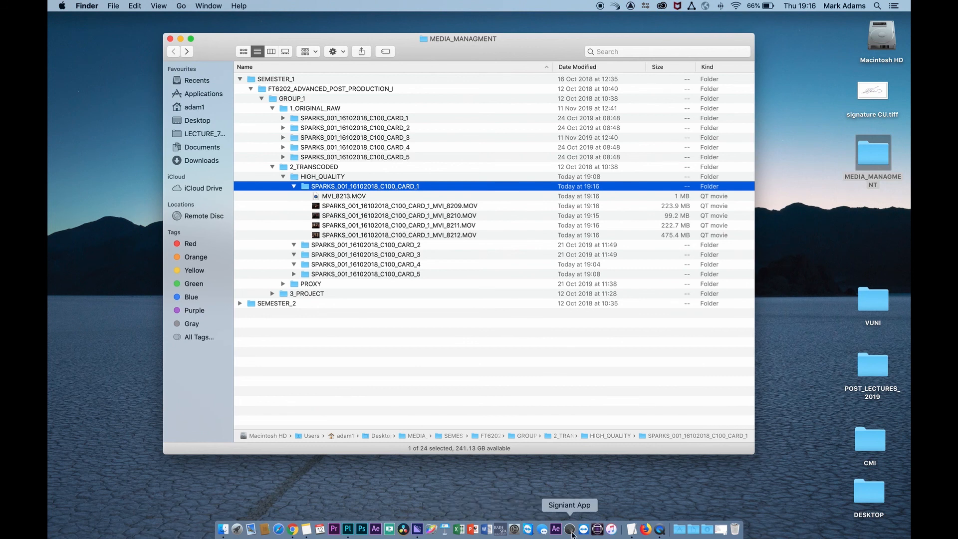
- Switch to Media Encoder and check the status of the queued CARD_1 transcodes
{"action": "left_click", "coordinate": [417, 529]}
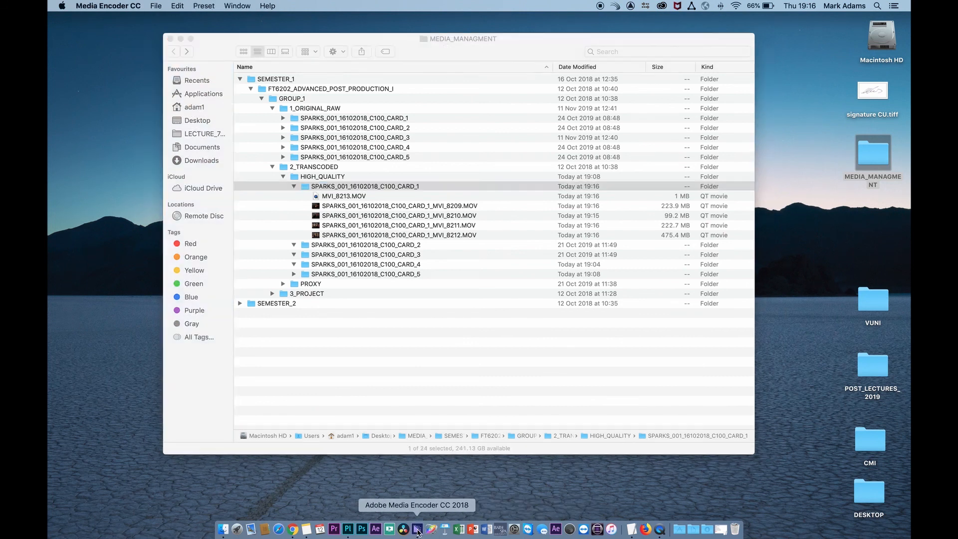
{"action": "scroll", "coordinate": [679, 199], "scroll_direction": "down", "scroll_amount": 1}
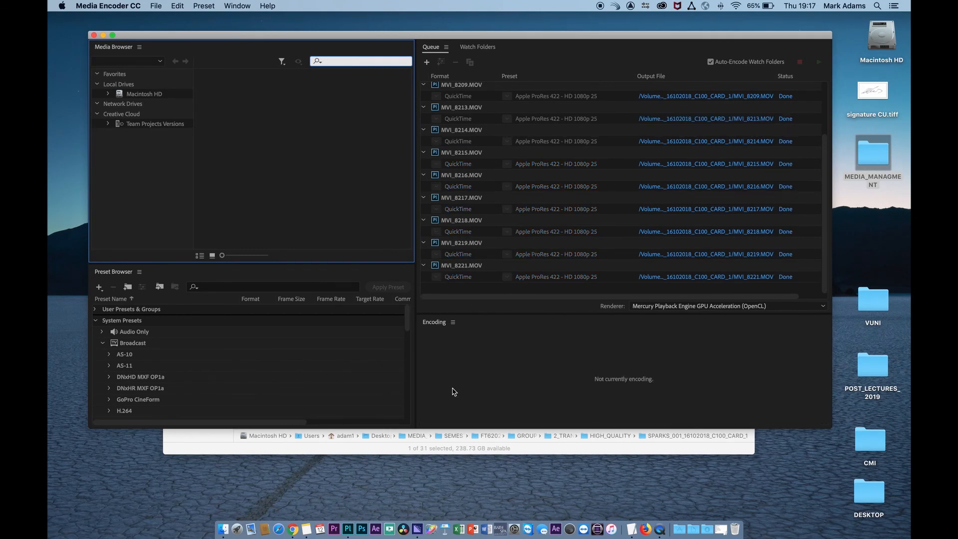
- Switch to Prelude and preview the ingested CARD_1 clips, opening MVI_8214 to MVI_8218, MVI_8211 and MVI_8210
{"action": "left_click", "coordinate": [347, 529]}
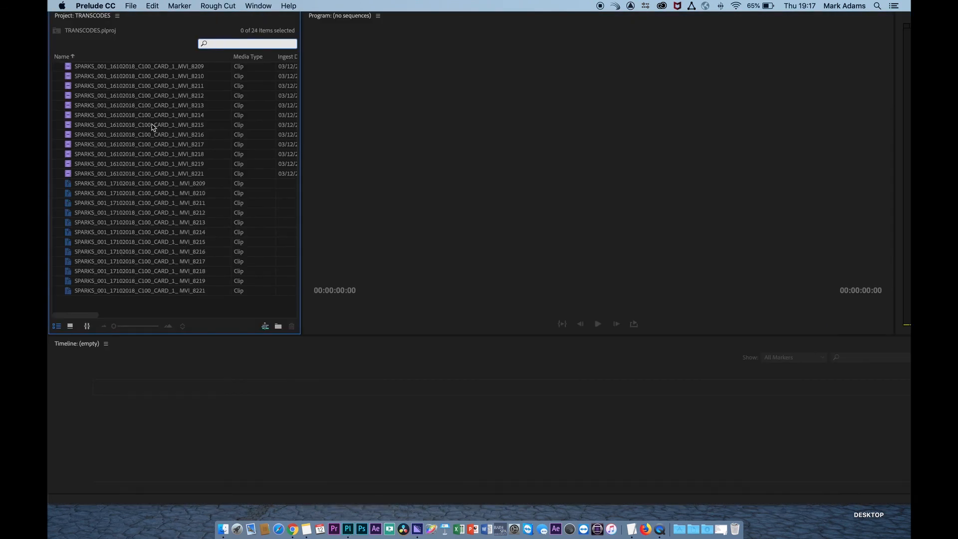
{"action": "double_click", "coordinate": [75, 113]}
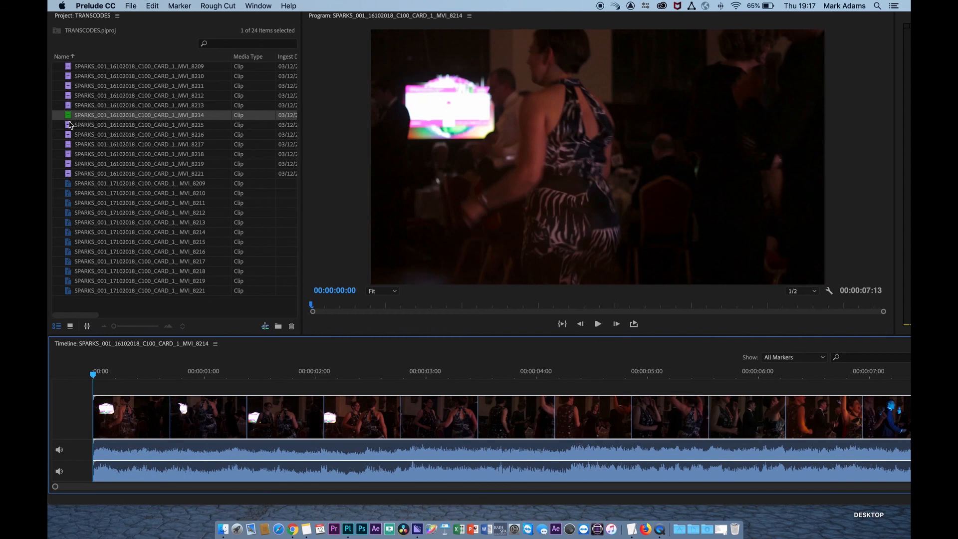
{"action": "double_click", "coordinate": [68, 124]}
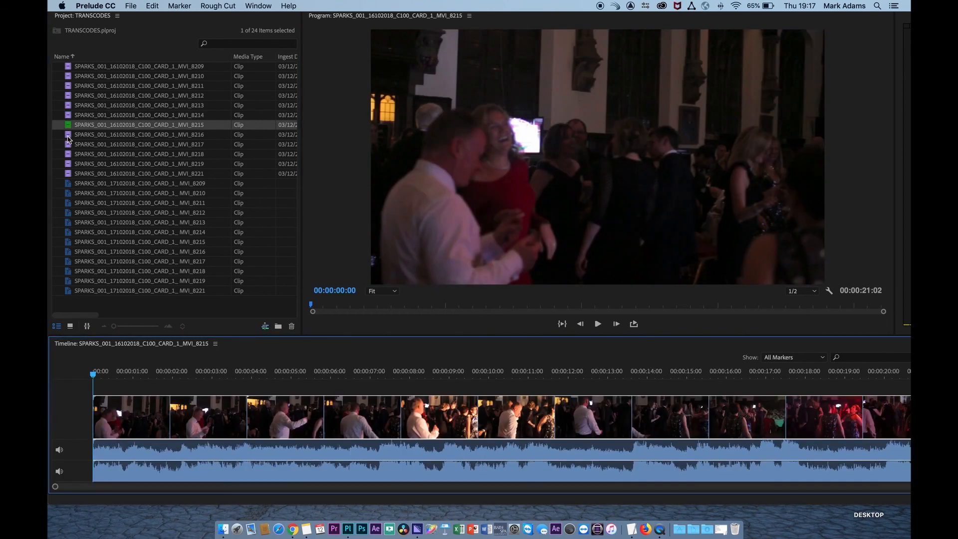
{"action": "double_click", "coordinate": [69, 134]}
{"action": "double_click", "coordinate": [67, 146]}
{"action": "double_click", "coordinate": [68, 154]}
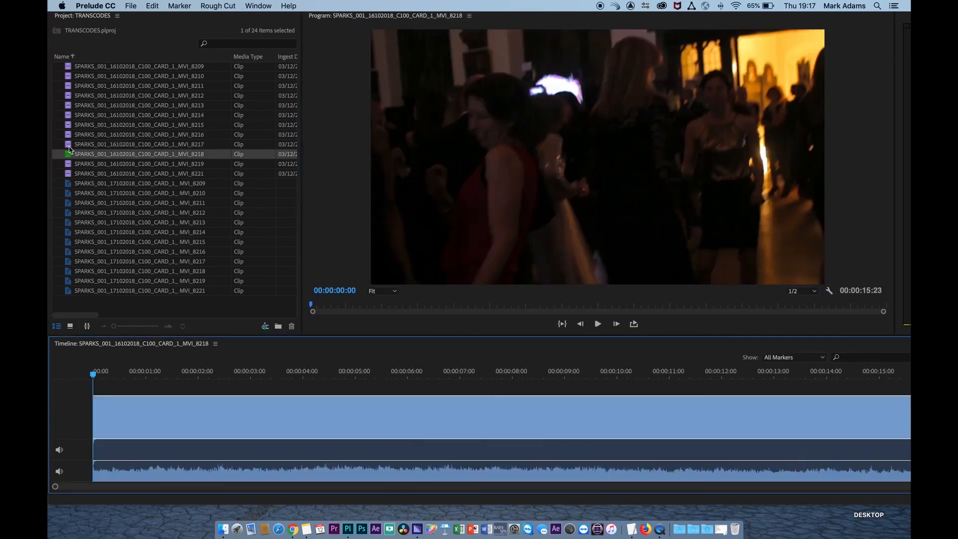
{"action": "left_click", "coordinate": [70, 116]}
{"action": "double_click", "coordinate": [70, 116]}
{"action": "double_click", "coordinate": [69, 85]}
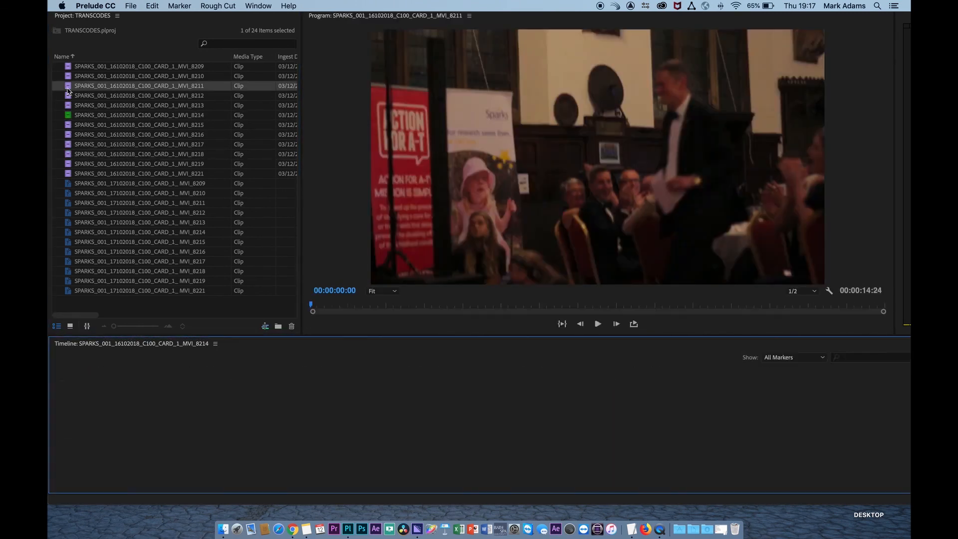
{"action": "double_click", "coordinate": [67, 78]}
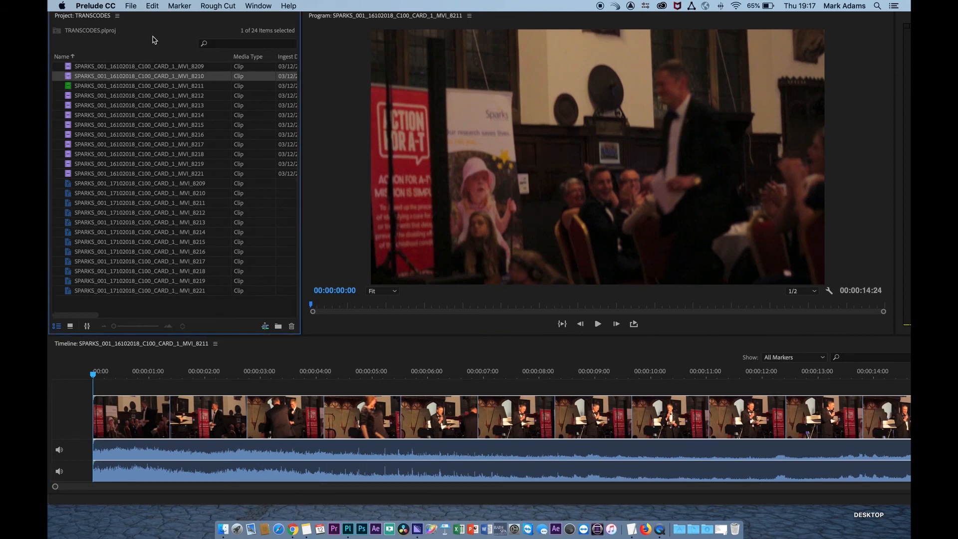
- Quit Prelude and Media Encoder, and look through the renamed clips in HIGH_QUALITY's CARD_1 folder in Finder
{"action": "key", "text": "super+q"}
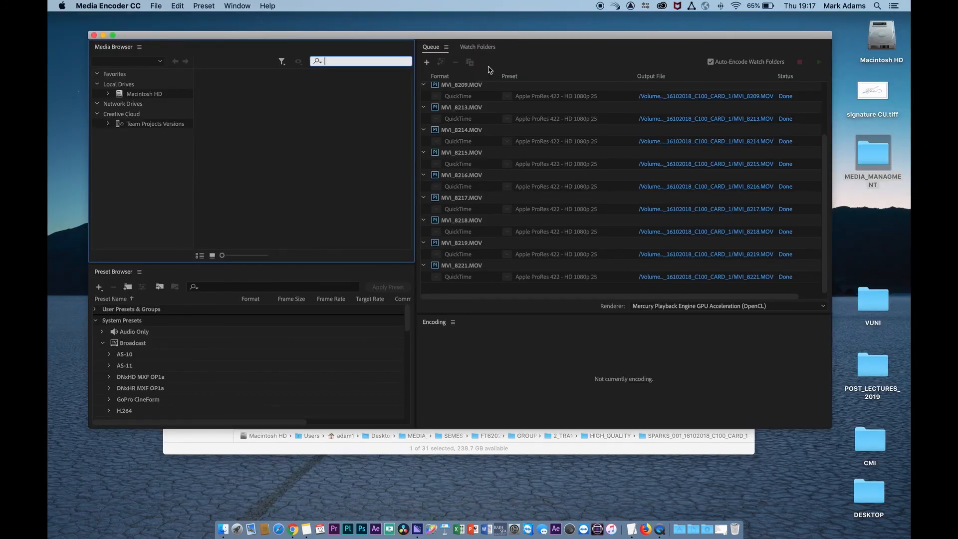
{"action": "key", "text": "super+q"}
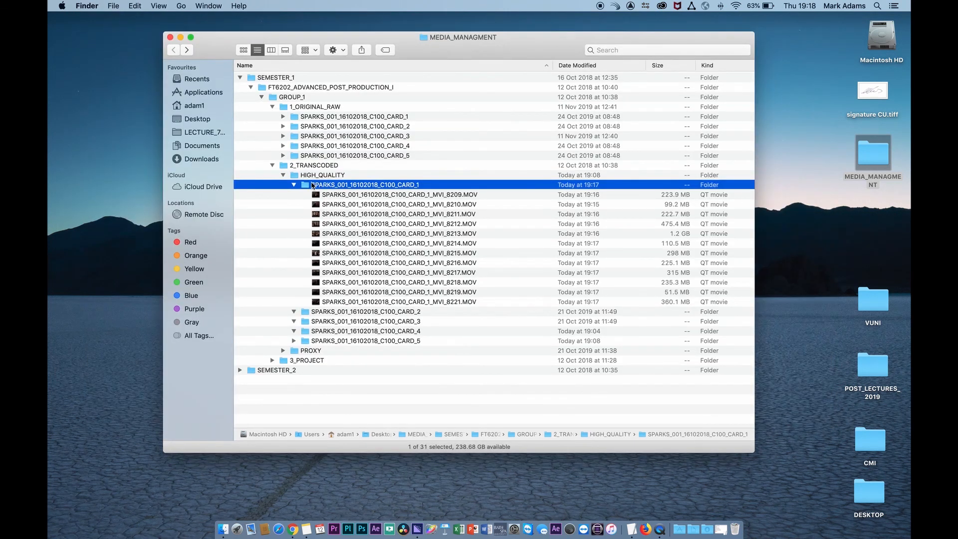
{"action": "left_click", "coordinate": [317, 205]}
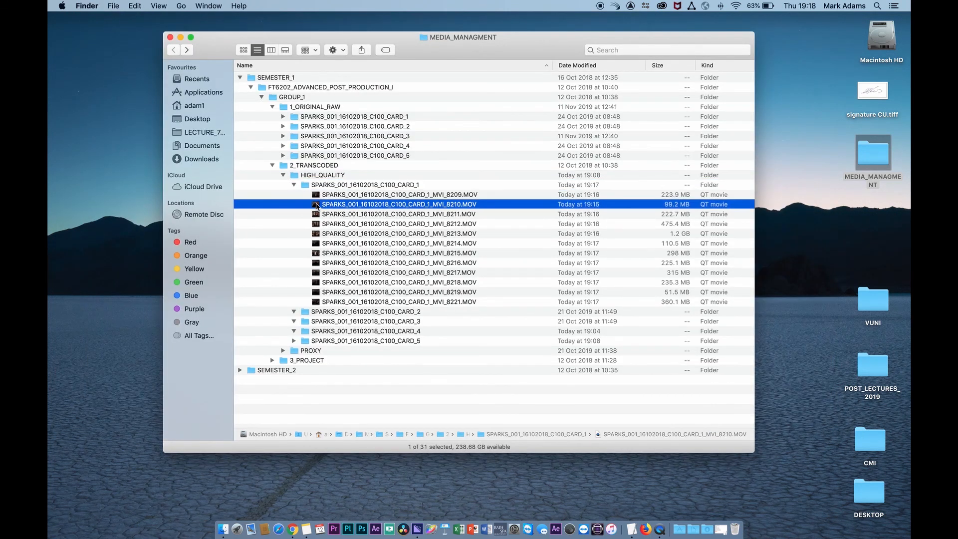
{"action": "left_click", "coordinate": [317, 214]}
{"action": "left_click", "coordinate": [318, 224]}
{"action": "left_click", "coordinate": [317, 233]}
{"action": "left_click", "coordinate": [317, 244]}
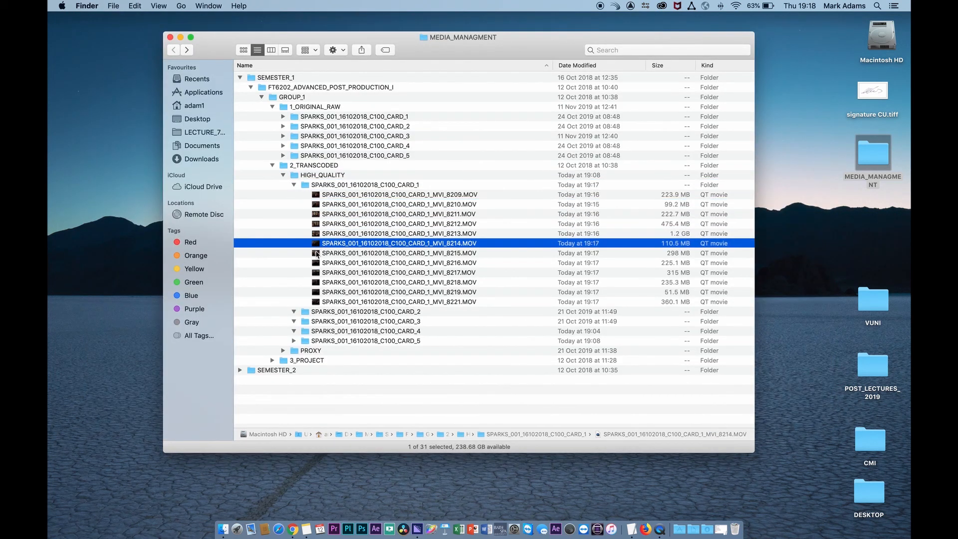
{"action": "left_click", "coordinate": [317, 253]}
- Open SPARKS_001_16102018_C100_CARD_1_MVI_8213.MOV in QuickTime Player, inspect its format and data rate, and close it to return to Finder
{"action": "double_click", "coordinate": [317, 234]}
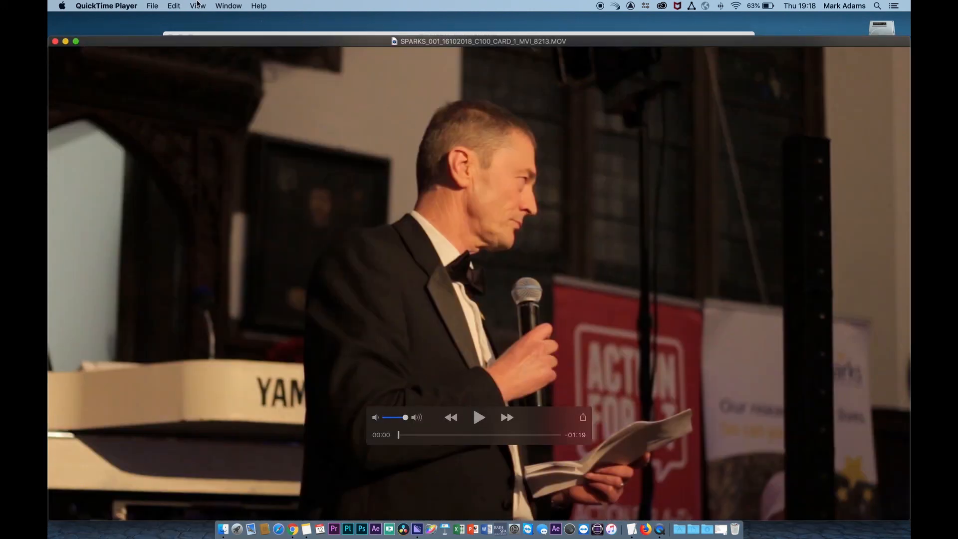
{"action": "left_click", "coordinate": [217, 6]}
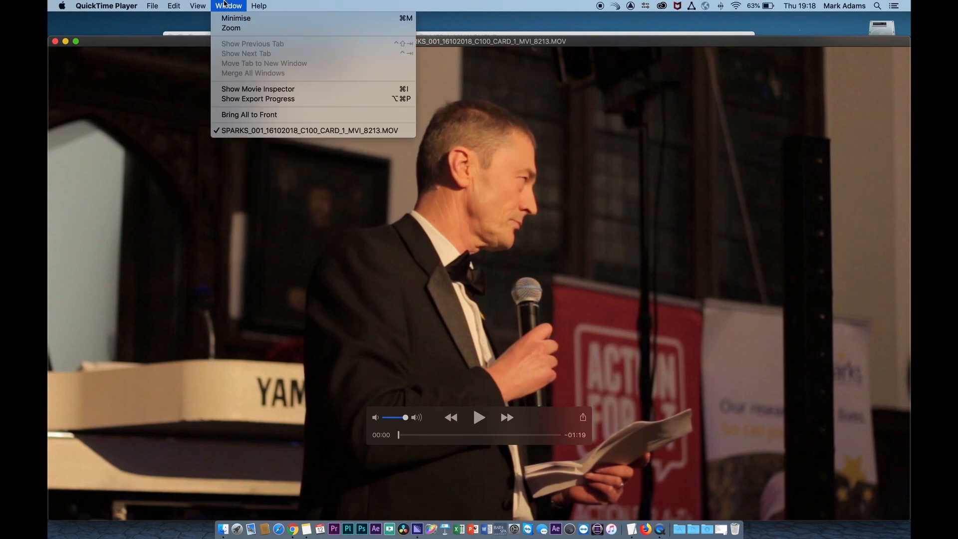
{"action": "left_click", "coordinate": [240, 89]}
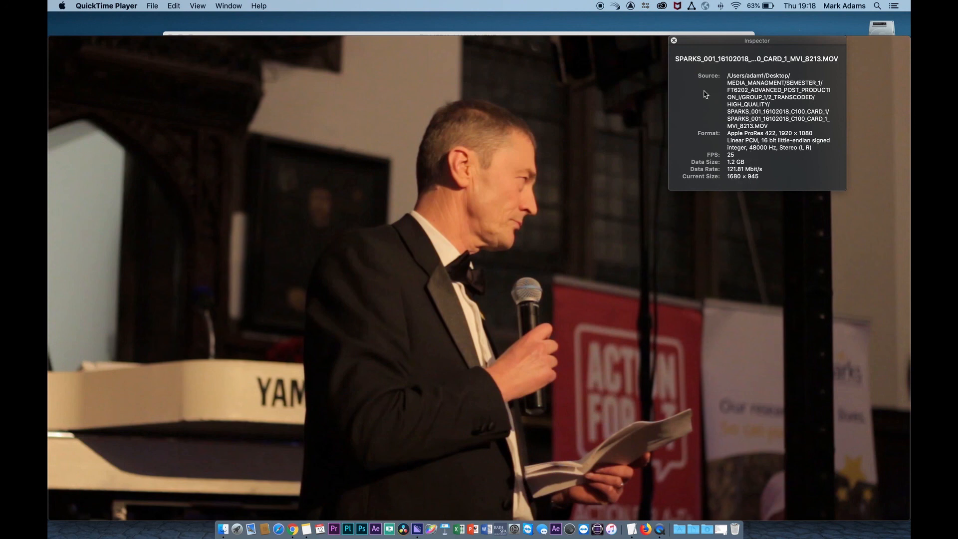
{"action": "left_click", "coordinate": [673, 40]}
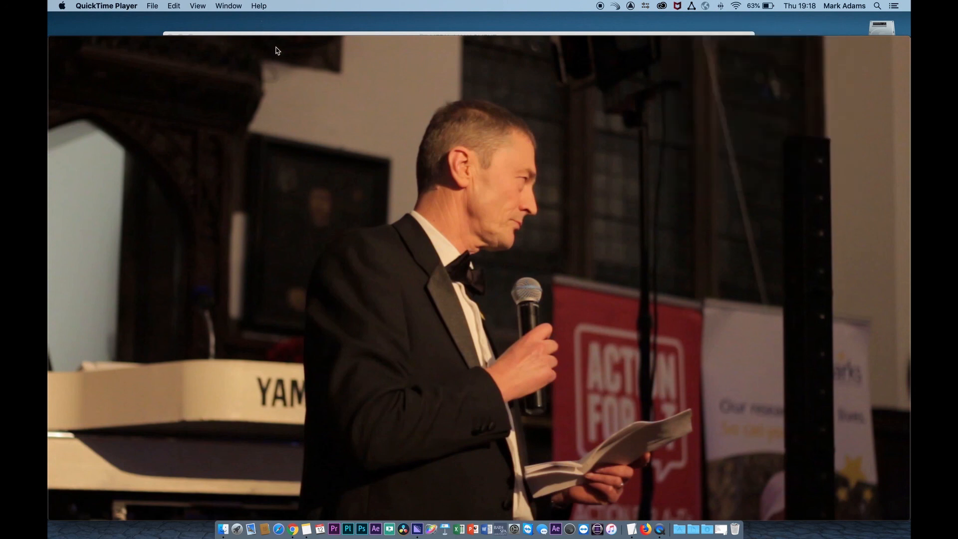
{"action": "left_click", "coordinate": [53, 40]}
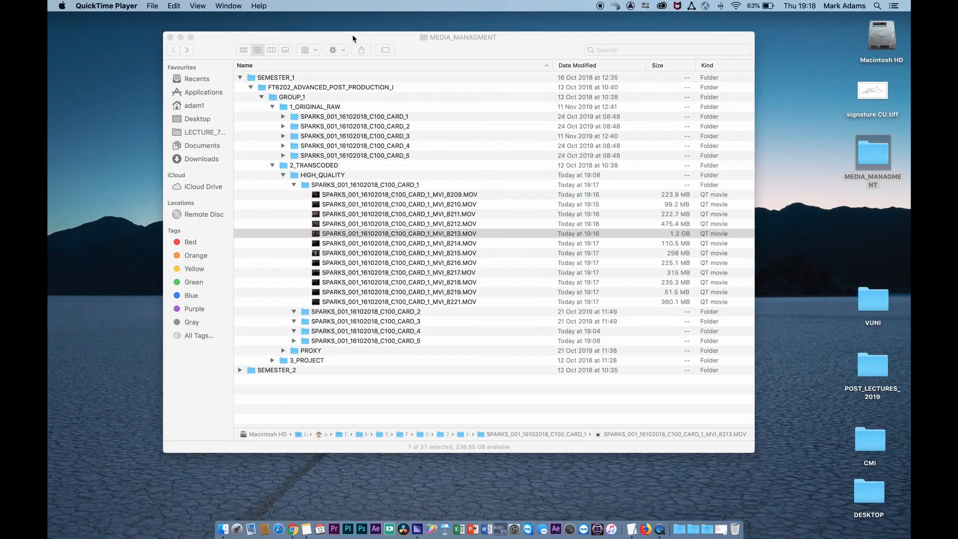
{"action": "left_click_drag", "start_coordinate": [352, 34], "coordinate": [348, 35]}
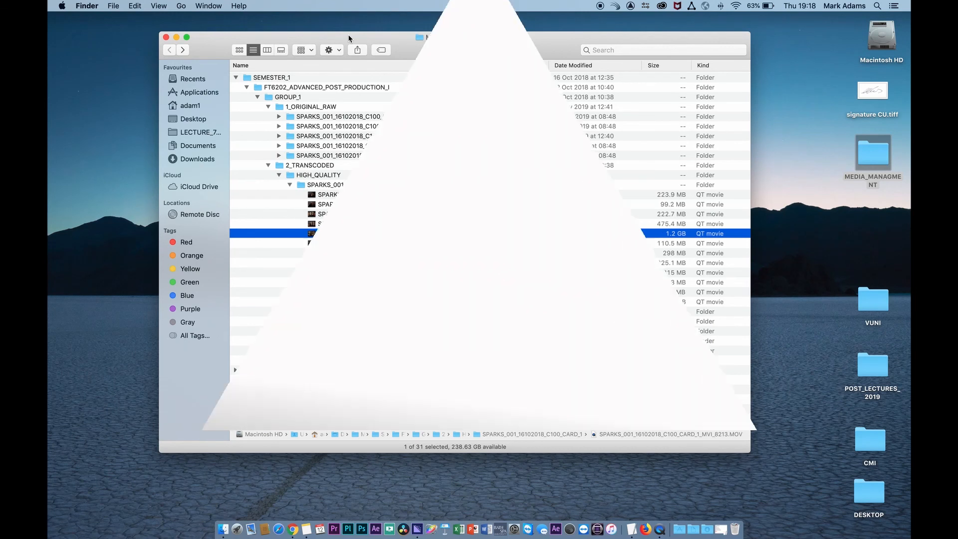